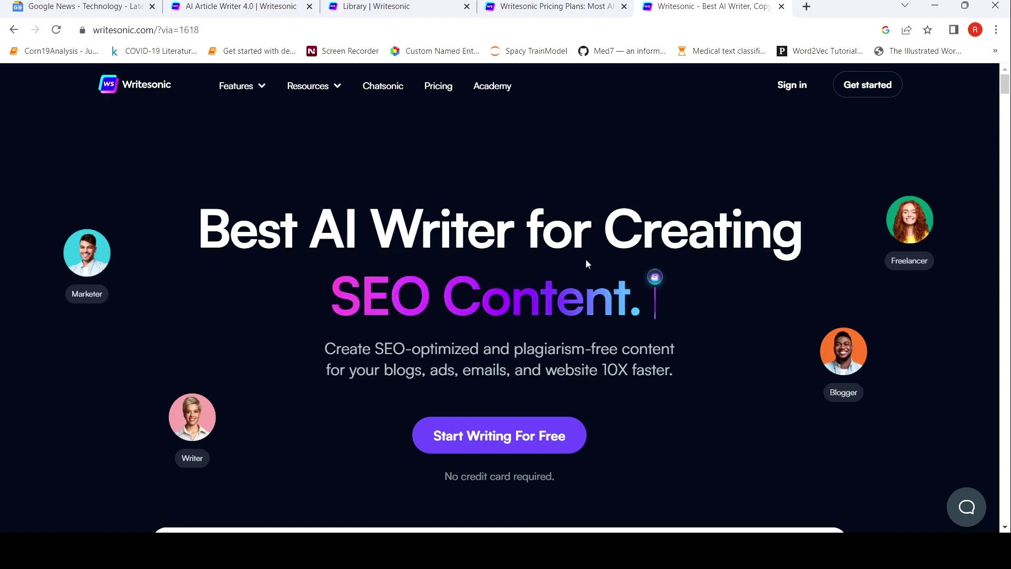
scroll(586, 258, "down", 3)
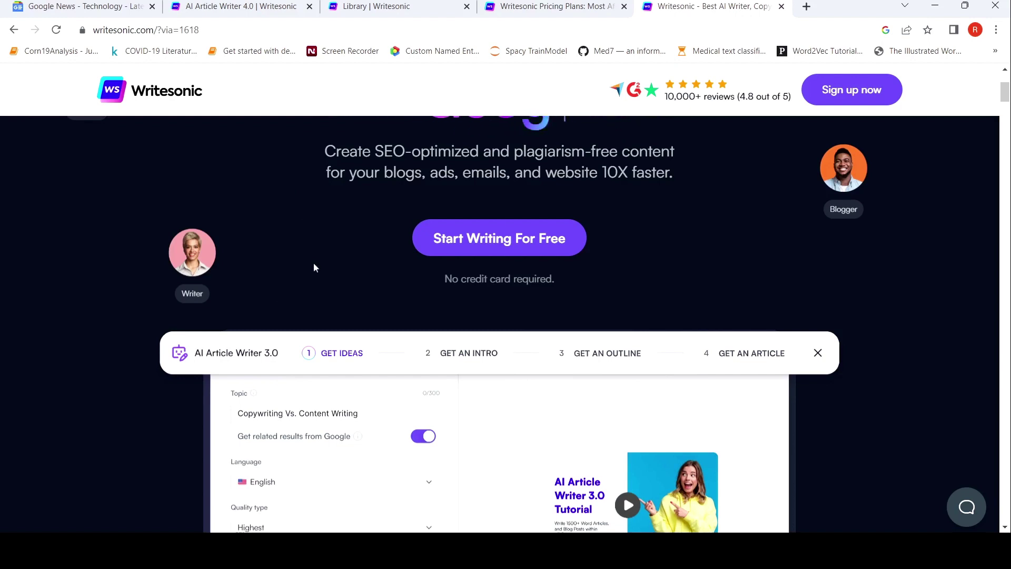
Step: Open the AI Article Writer 4.0 template from the Library after briefly checking Pricing
left_click(354, 7)
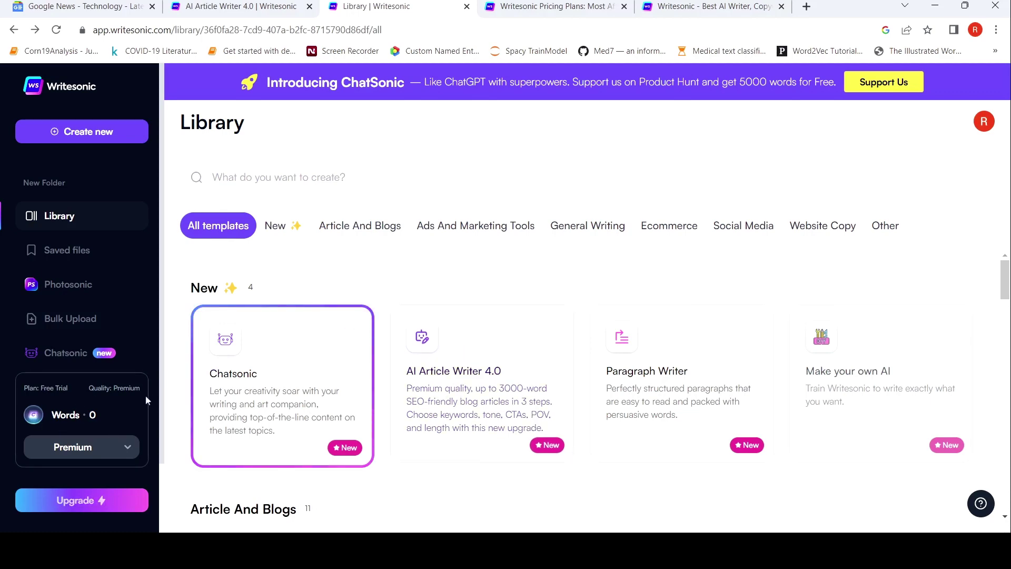
left_click(557, 7)
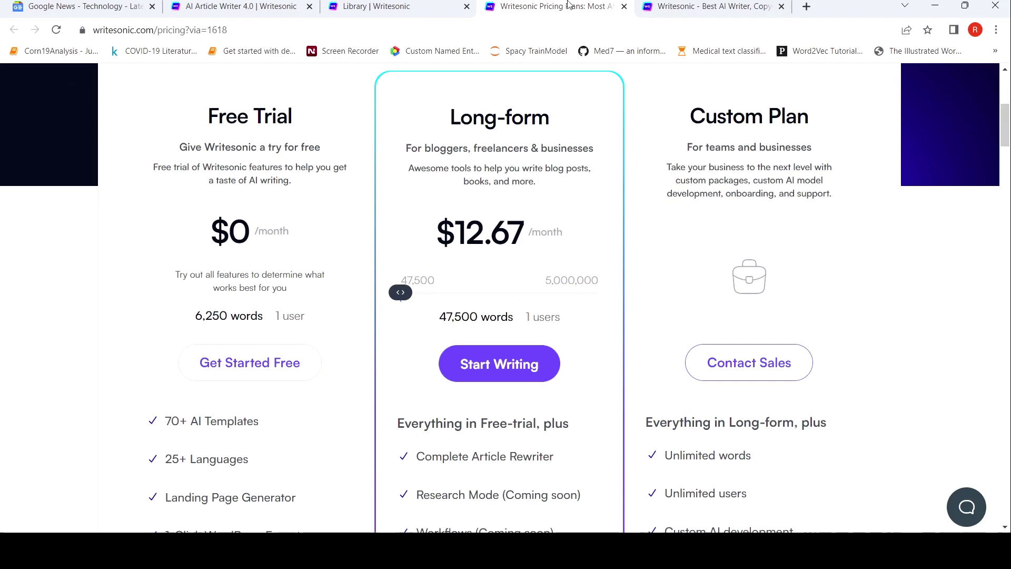
left_click(367, 7)
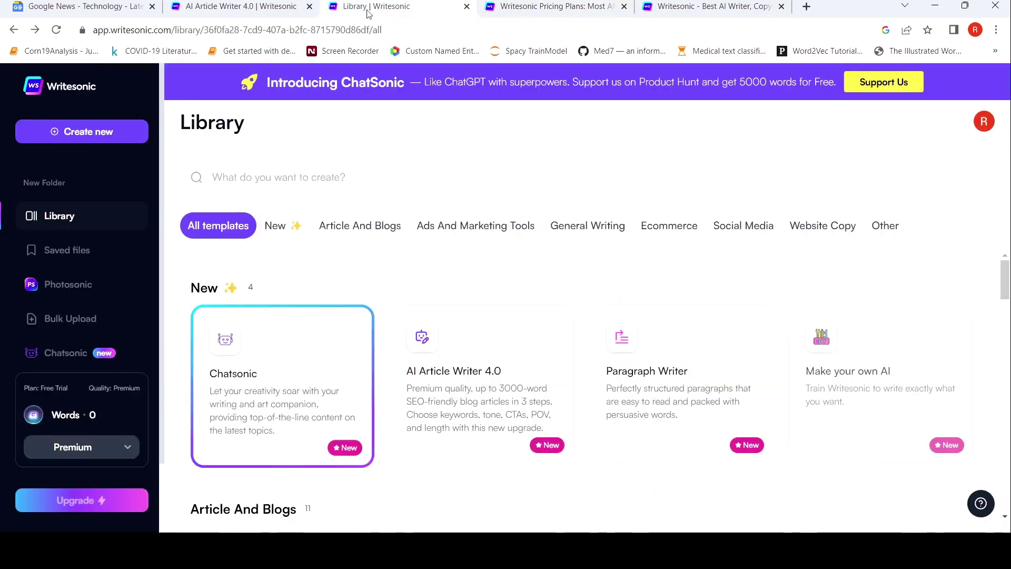
left_click(484, 371)
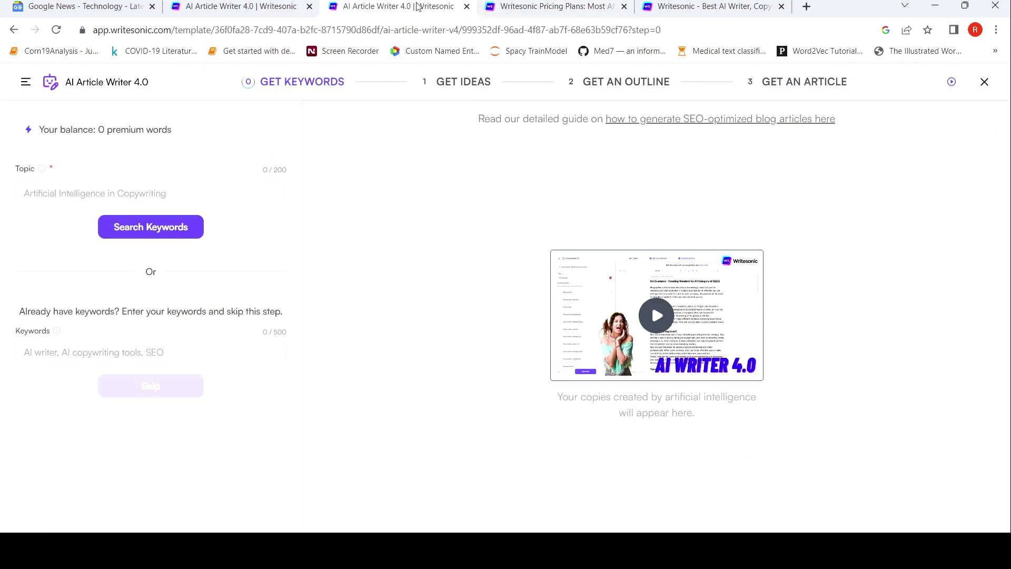
Step: Enter 'Machine Learning in Healthcare' as the topic and switch to the generated article's tab
left_click(194, 193)
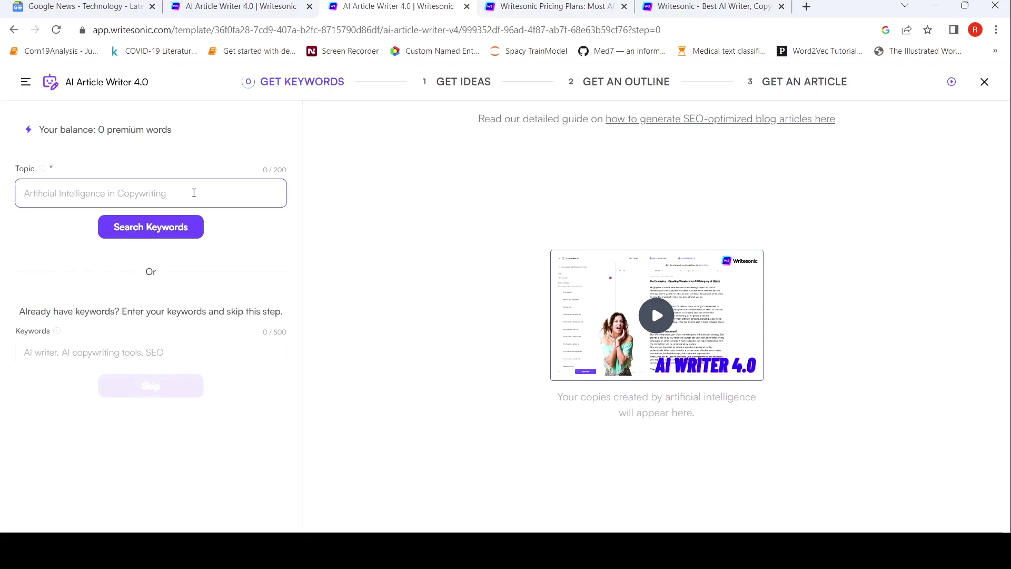
type("Machinr")
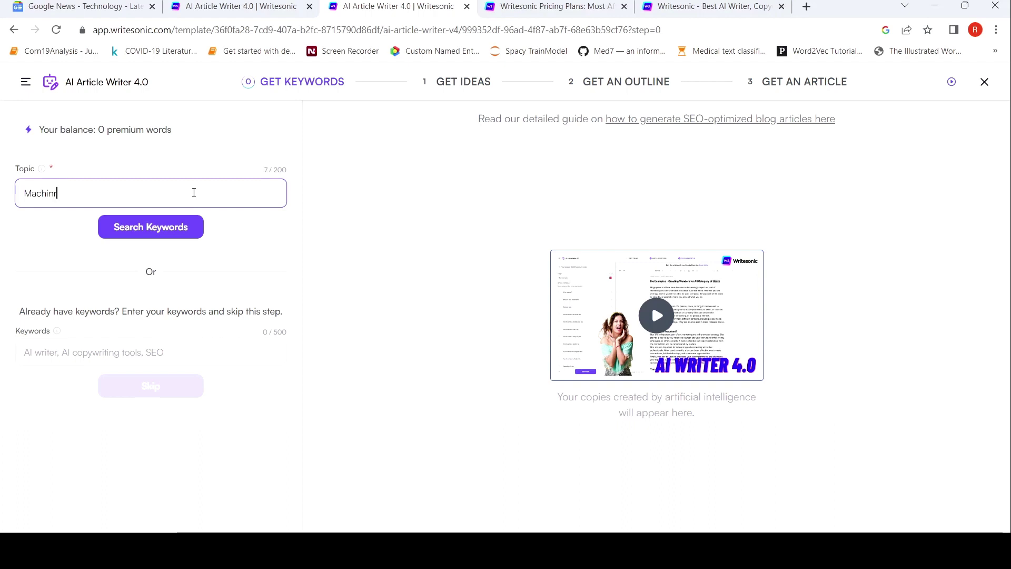
type("Lear")
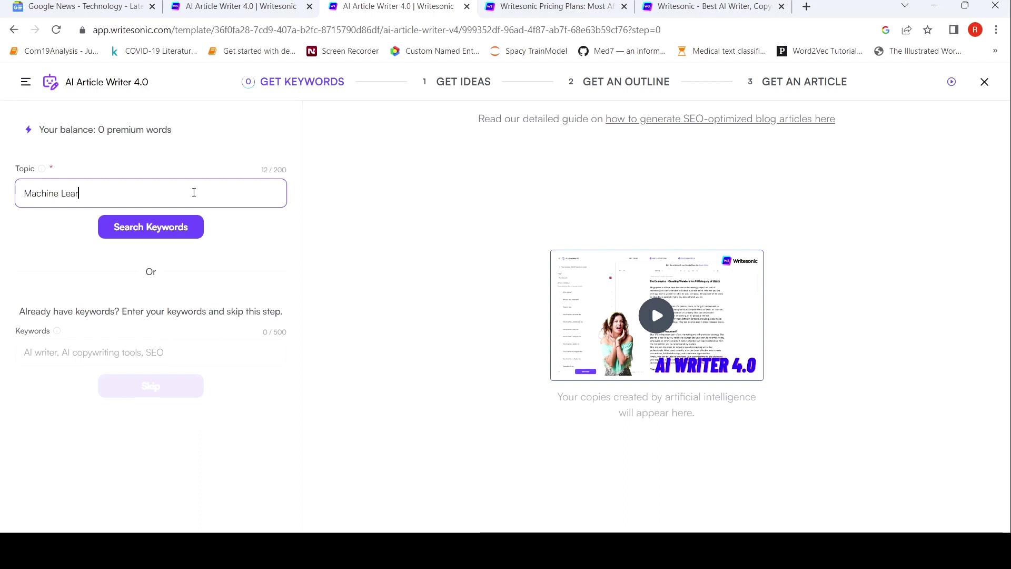
type("ning in Hea")
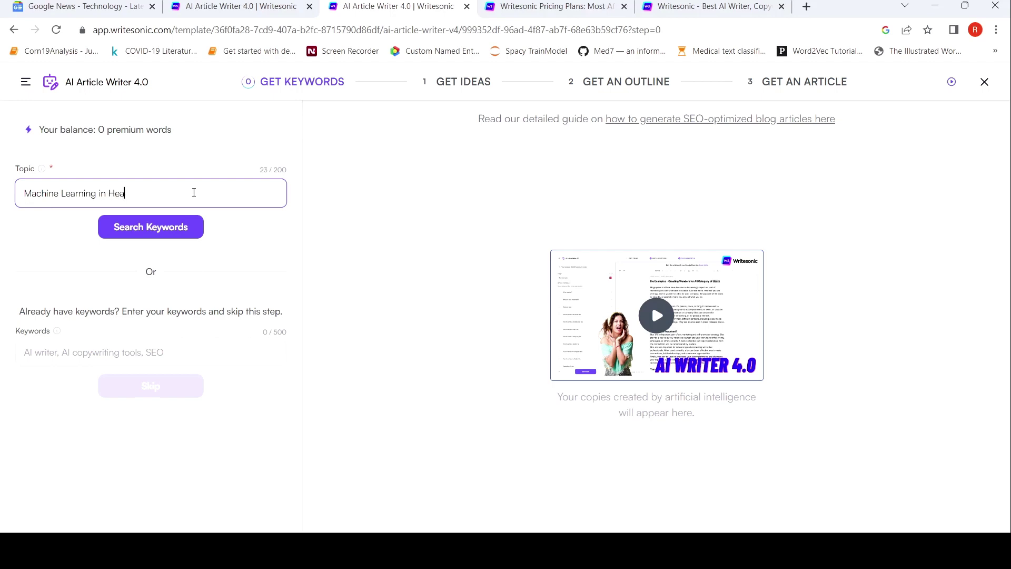
type("hcare")
left_click(395, 6)
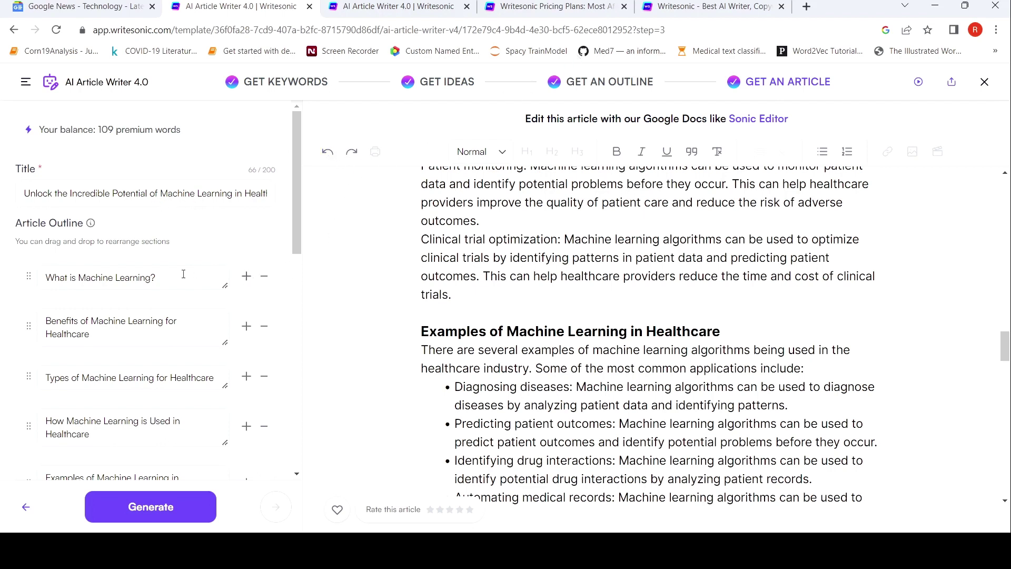
scroll(195, 297, "down", 1)
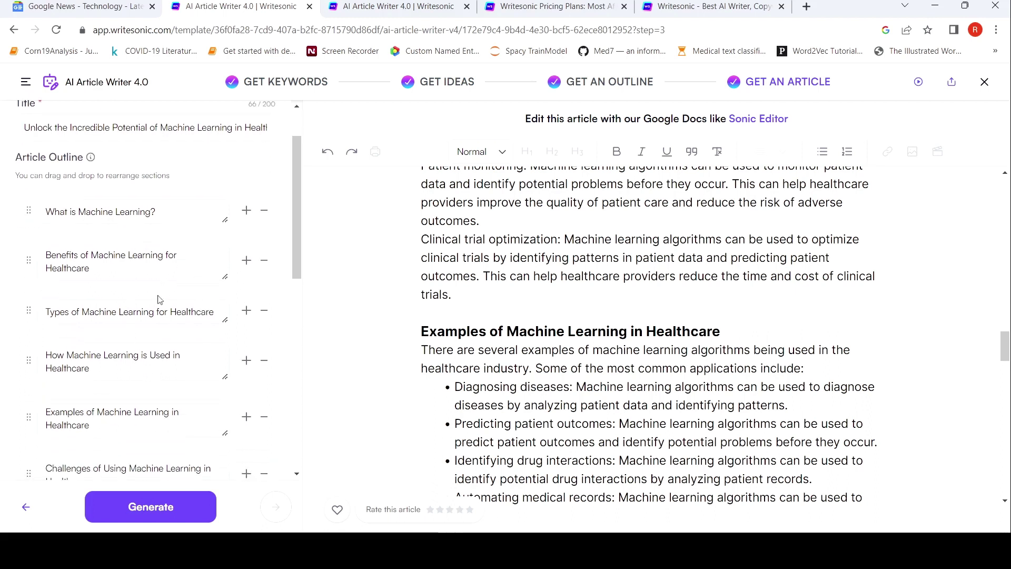
scroll(158, 299, "down", 1)
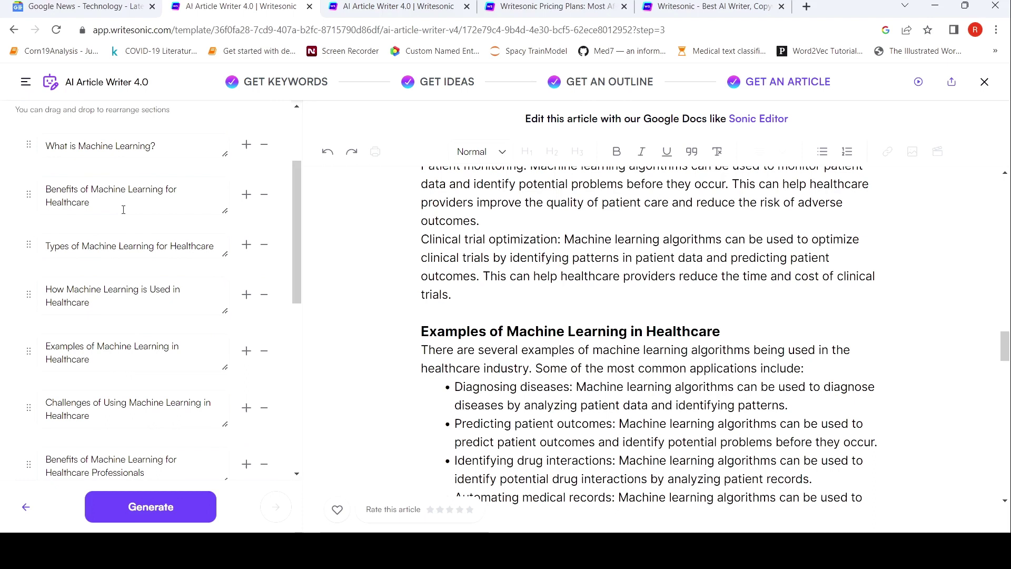
scroll(155, 278, "down", 1)
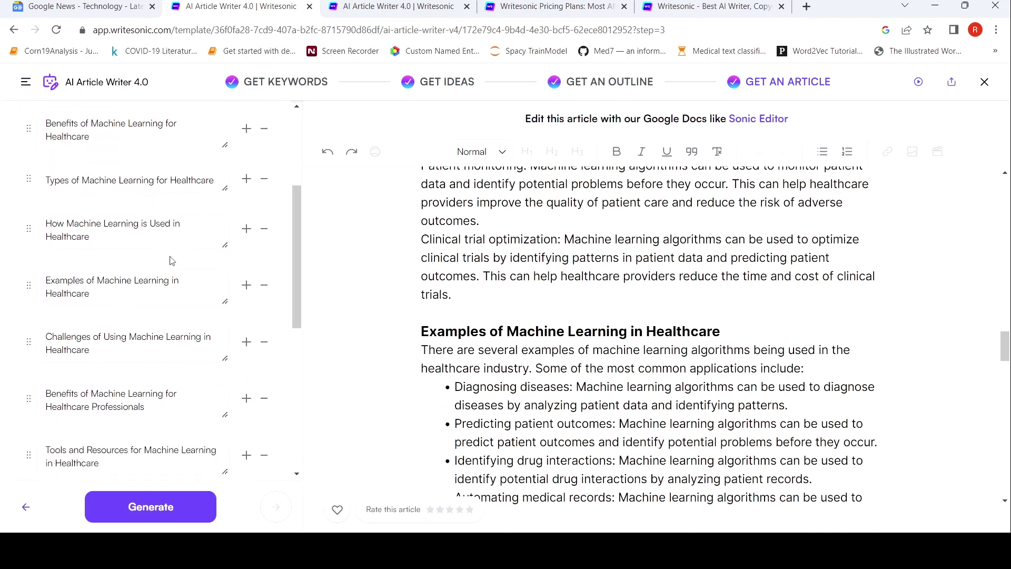
scroll(171, 261, "down", 1)
scroll(171, 260, "down", 1)
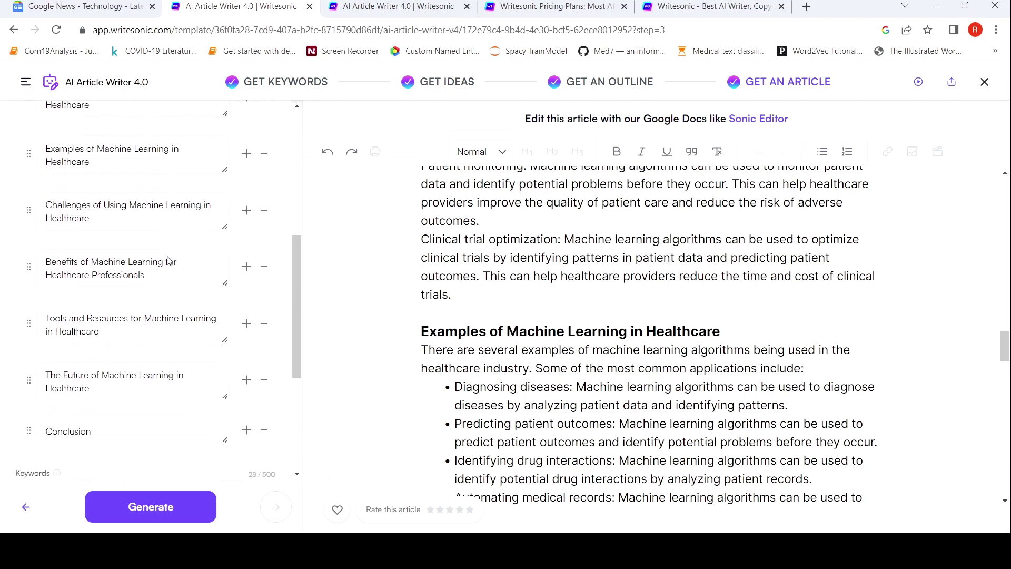
scroll(170, 260, "down", 2)
scroll(158, 268, "down", 2)
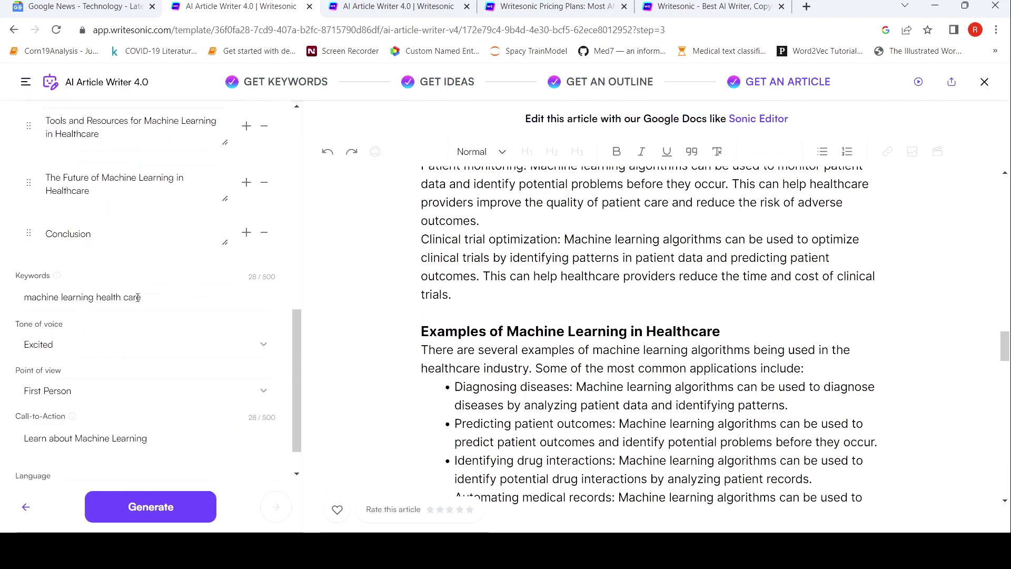
scroll(139, 298, "down", 1)
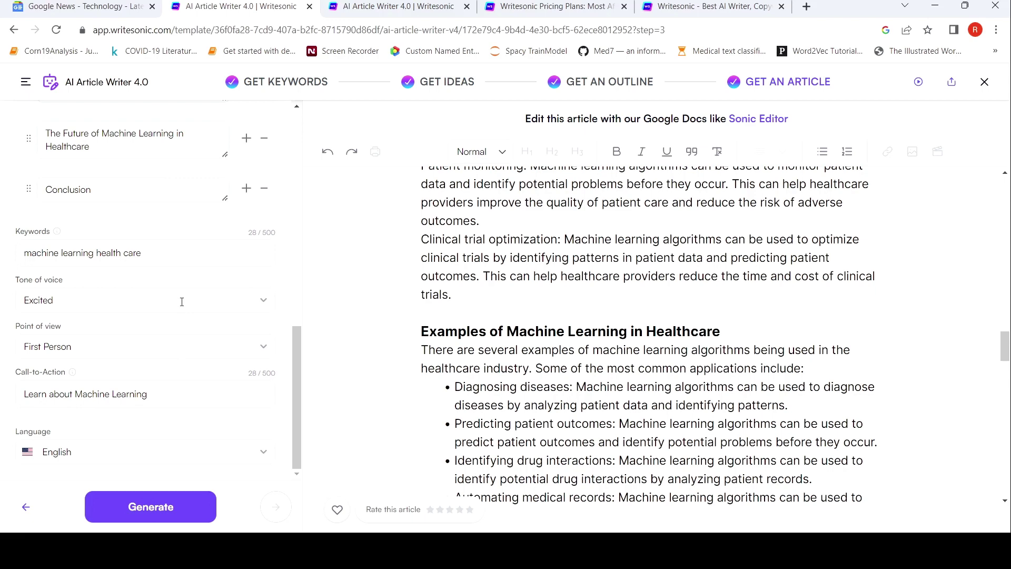
scroll(181, 301, "up", 2)
scroll(181, 304, "down", 2)
scroll(166, 285, "up", 5)
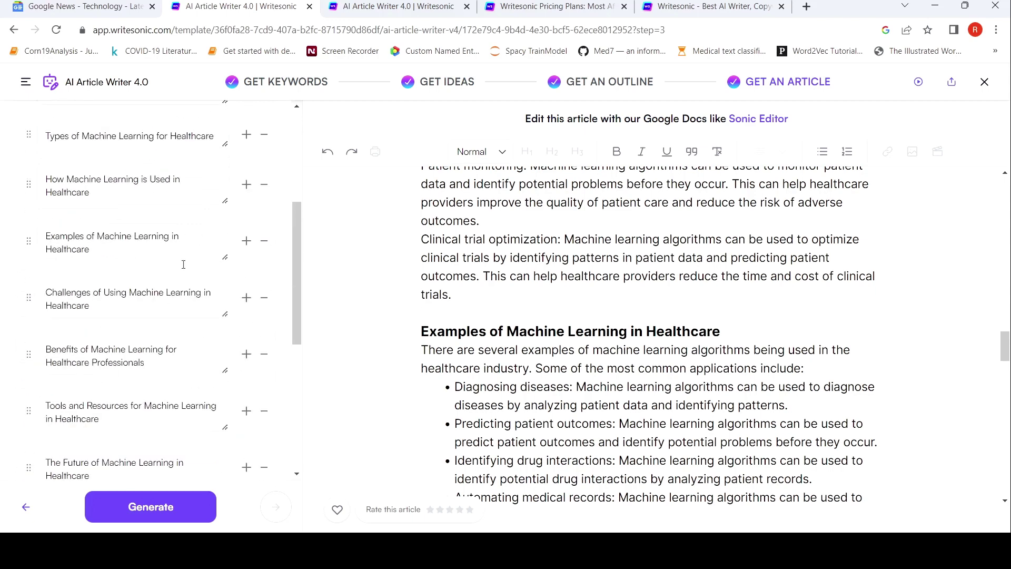
scroll(142, 280, "down", 5)
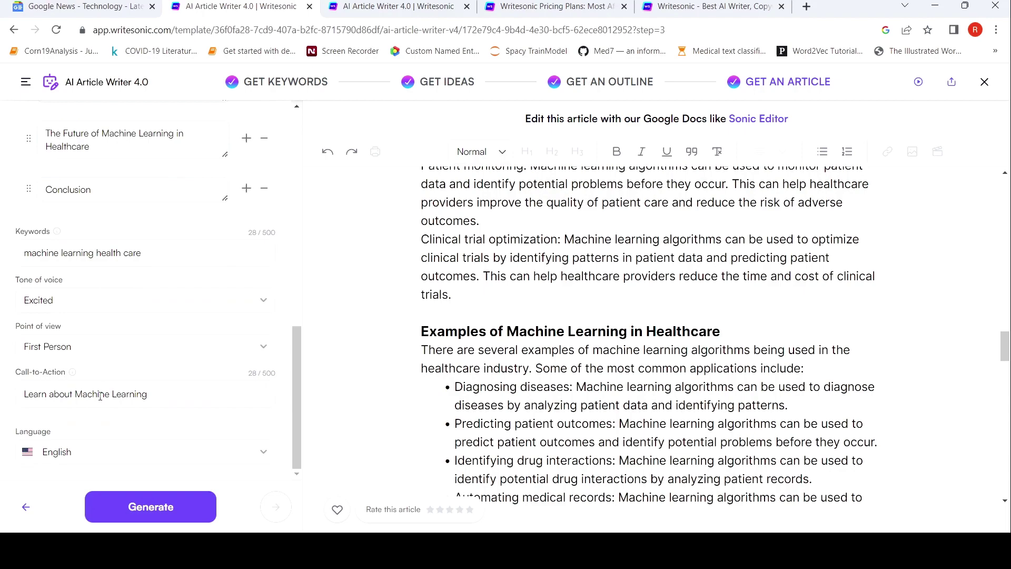
scroll(162, 276, "up", 5)
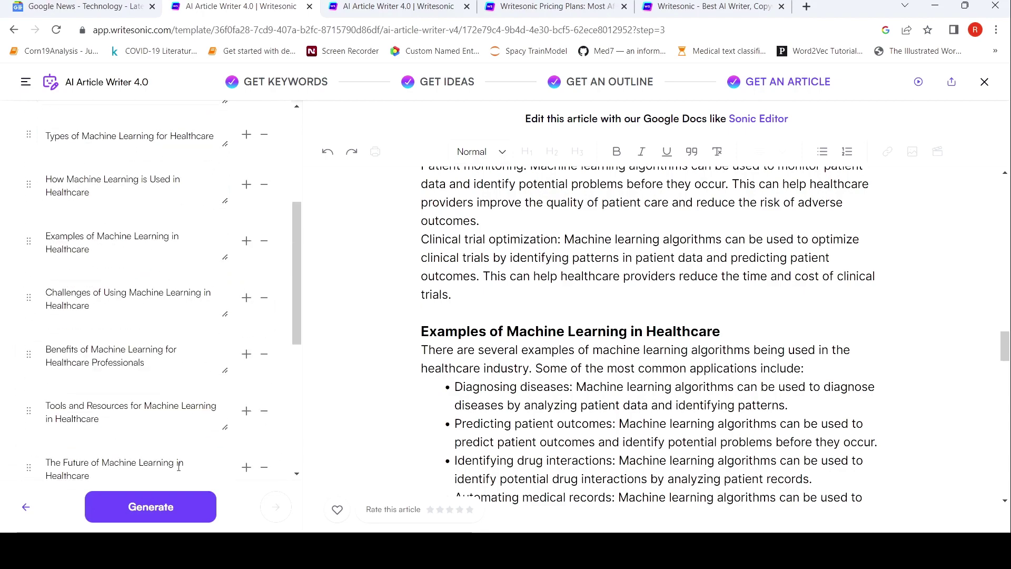
scroll(849, 316, "up", 5)
scroll(848, 316, "up", 5)
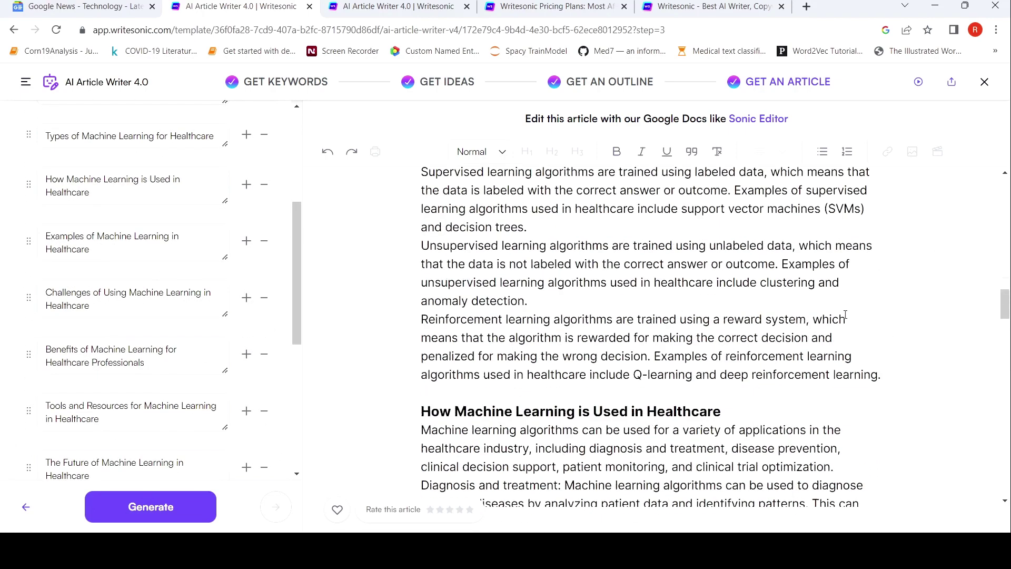
scroll(848, 317, "up", 5)
scroll(848, 316, "up", 5)
scroll(845, 315, "up", 5)
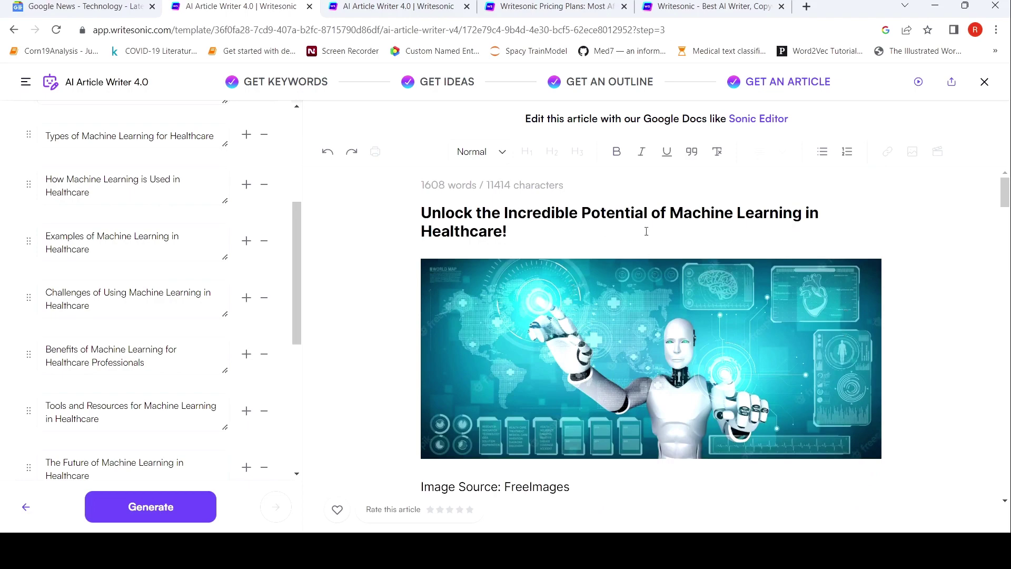
scroll(548, 307, "down", 5)
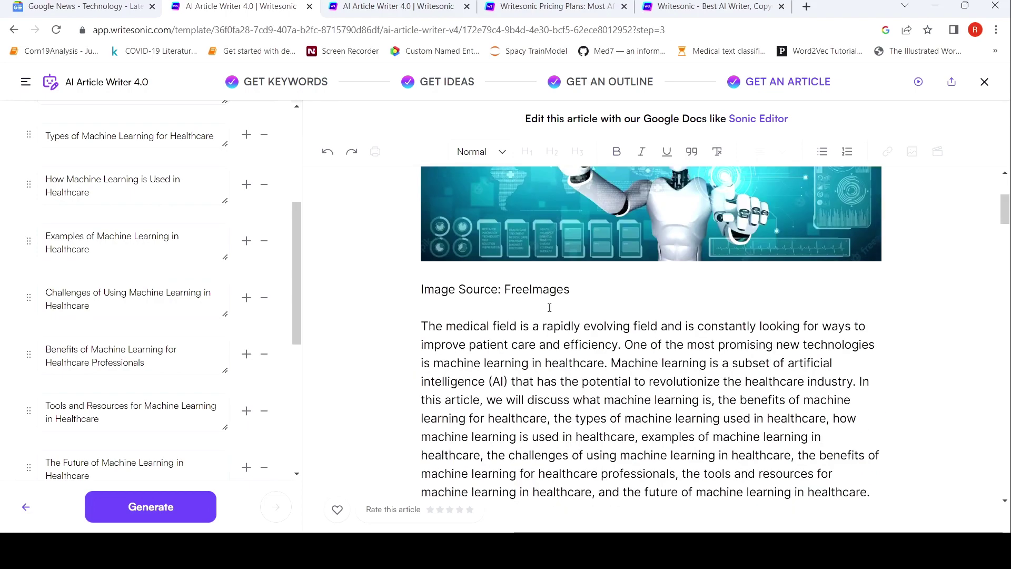
scroll(547, 307, "down", 5)
scroll(548, 308, "up", 2)
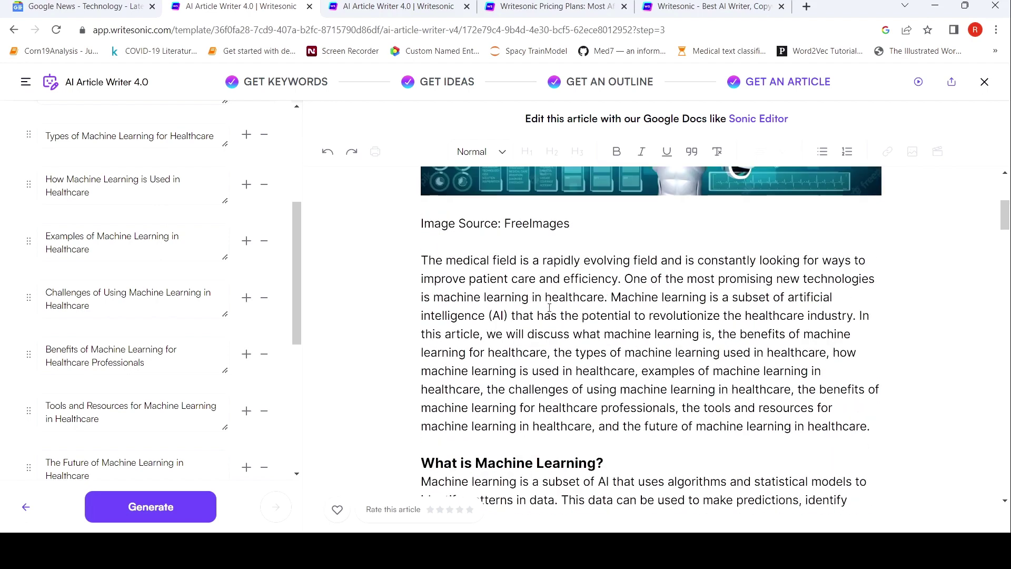
scroll(549, 308, "down", 4)
scroll(549, 308, "down", 3)
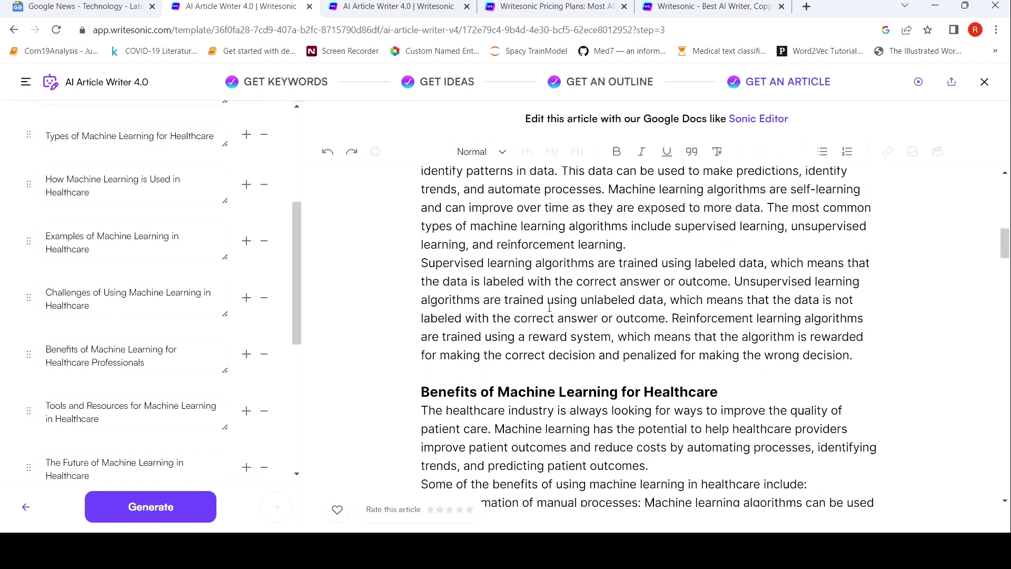
scroll(549, 308, "down", 2)
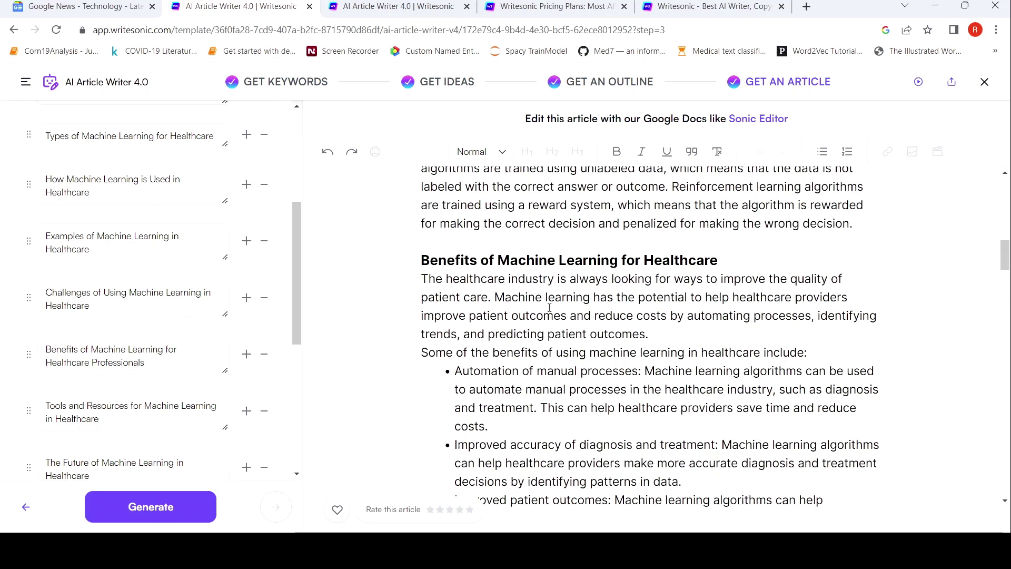
scroll(549, 308, "down", 3)
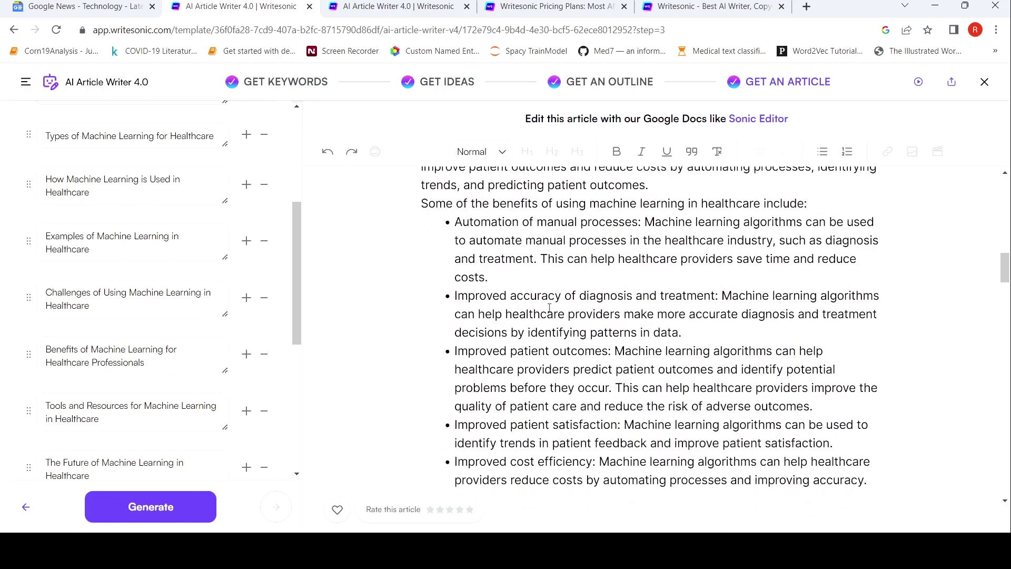
scroll(548, 309, "down", 3)
scroll(523, 310, "up", 3)
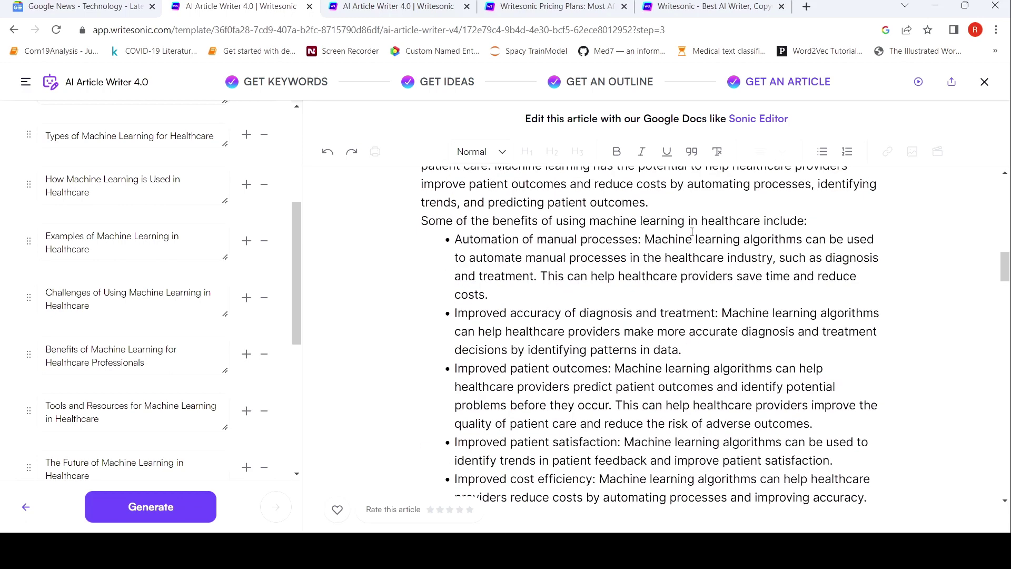
scroll(620, 302, "down", 3)
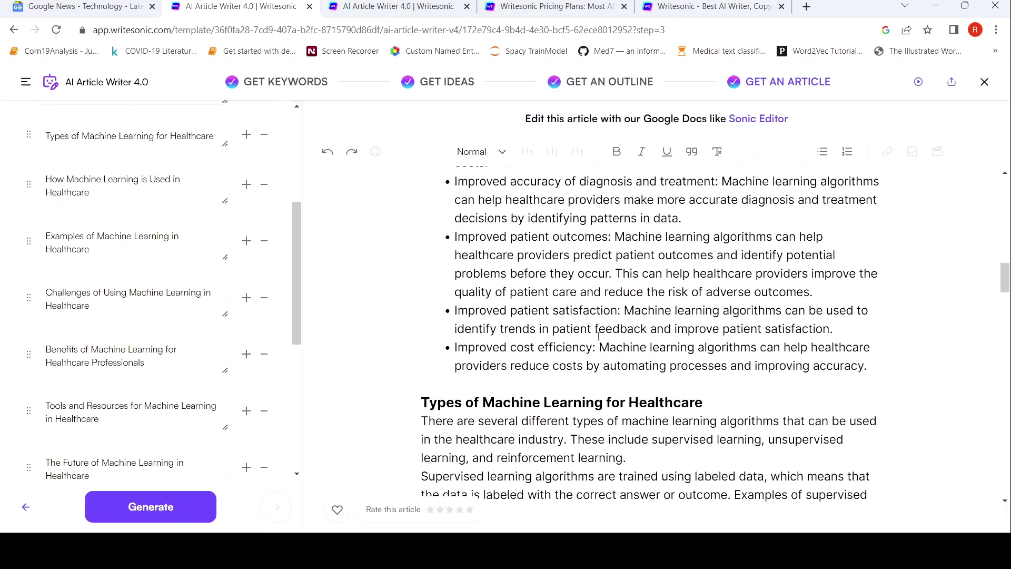
scroll(598, 337, "down", 3)
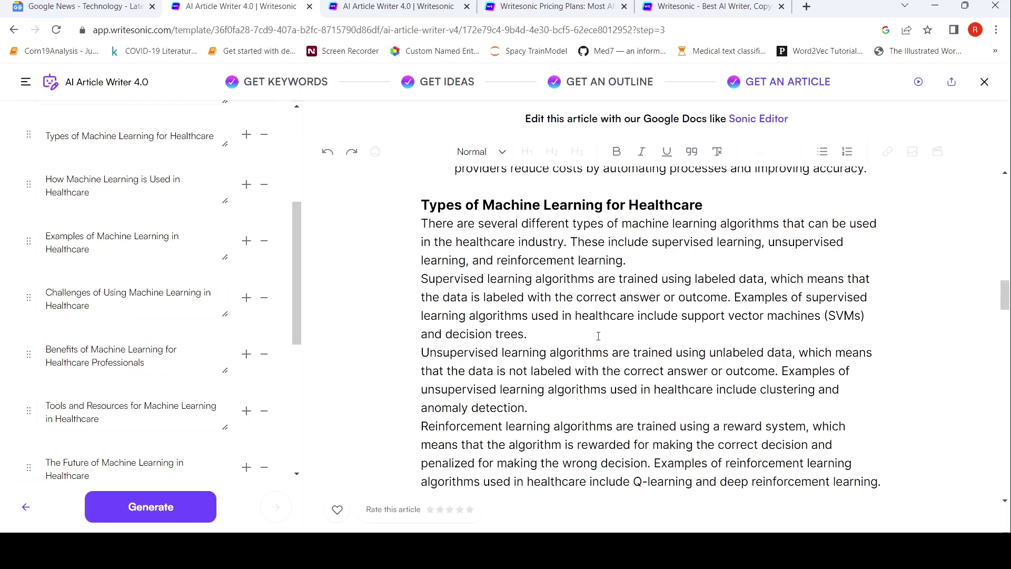
scroll(598, 337, "down", 3)
scroll(598, 336, "down", 1)
scroll(540, 340, "up", 2)
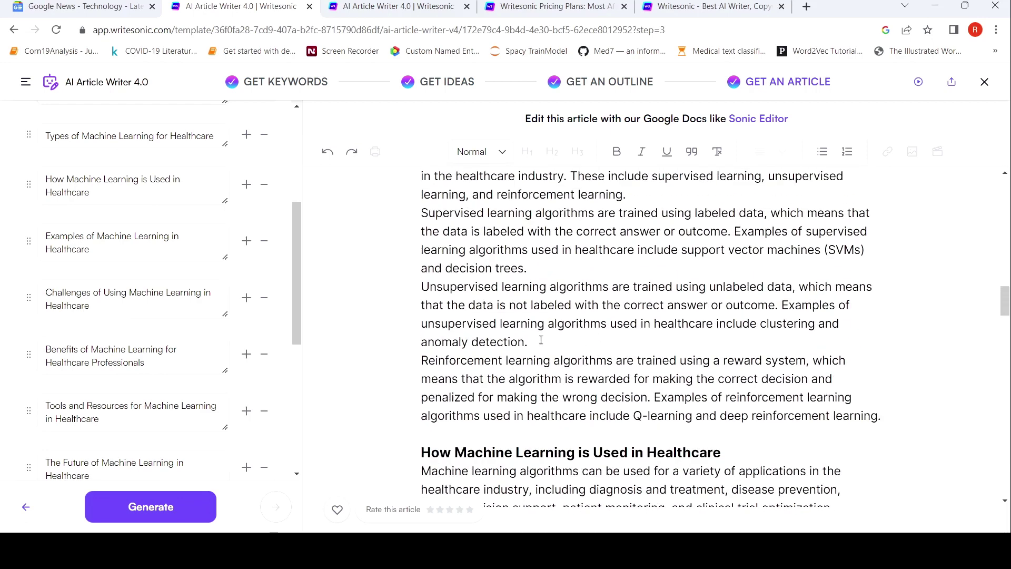
scroll(560, 243, "up", 2)
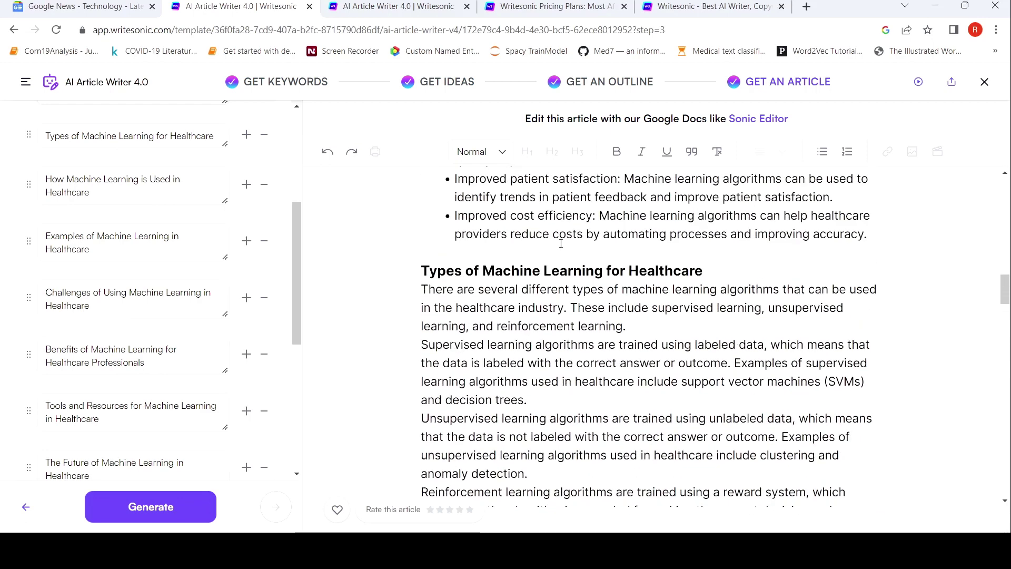
scroll(560, 243, "down", 3)
scroll(560, 243, "down", 2)
scroll(589, 326, "down", 2)
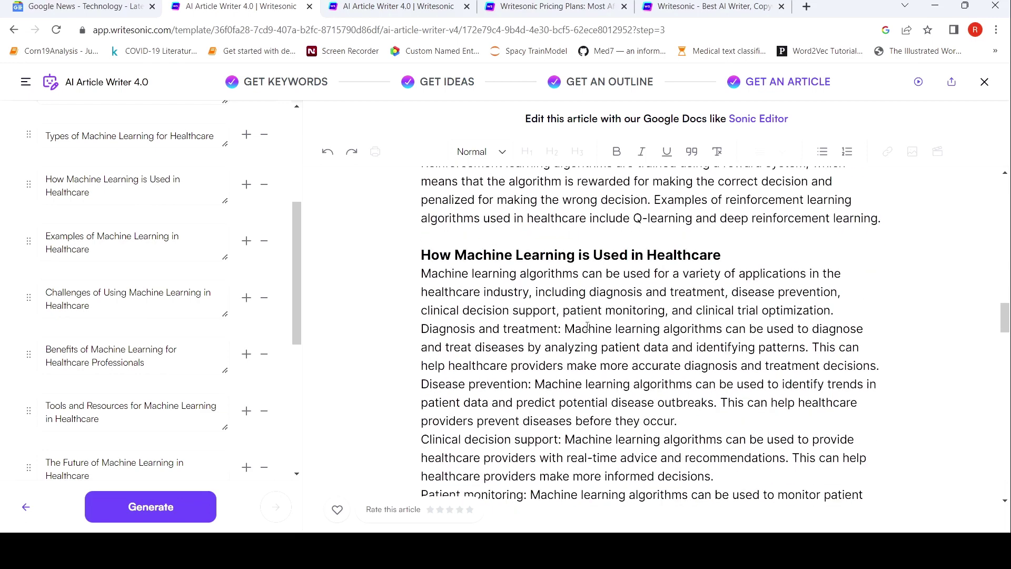
scroll(596, 321, "down", 2)
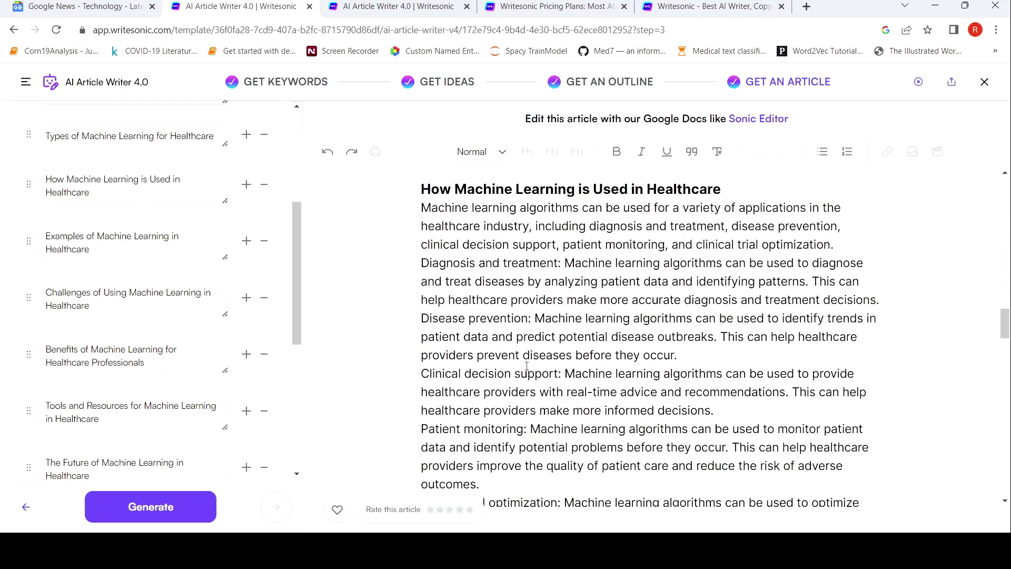
scroll(545, 364, "down", 4)
scroll(545, 363, "down", 2)
scroll(530, 395, "down", 1)
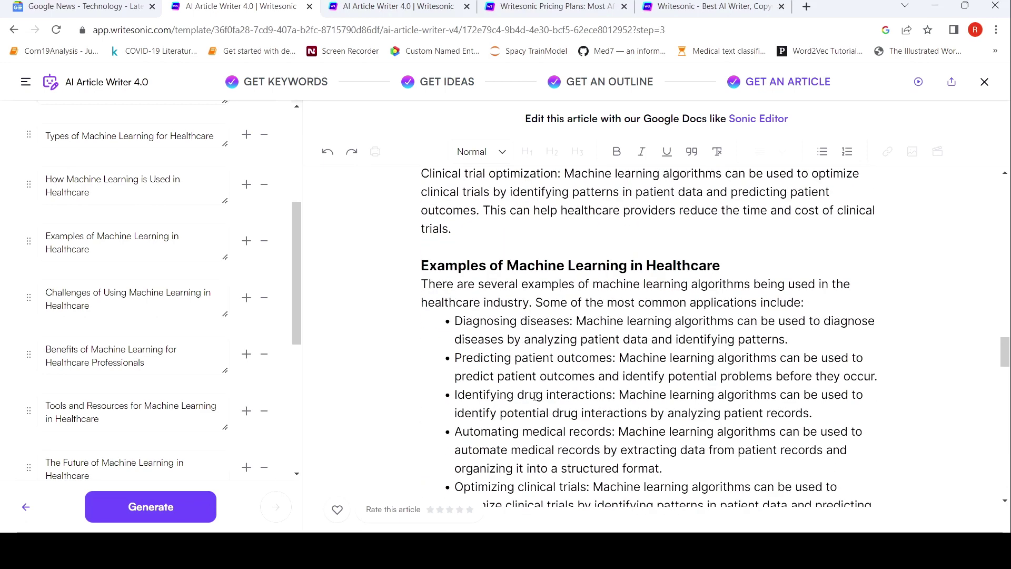
scroll(540, 402, "down", 3)
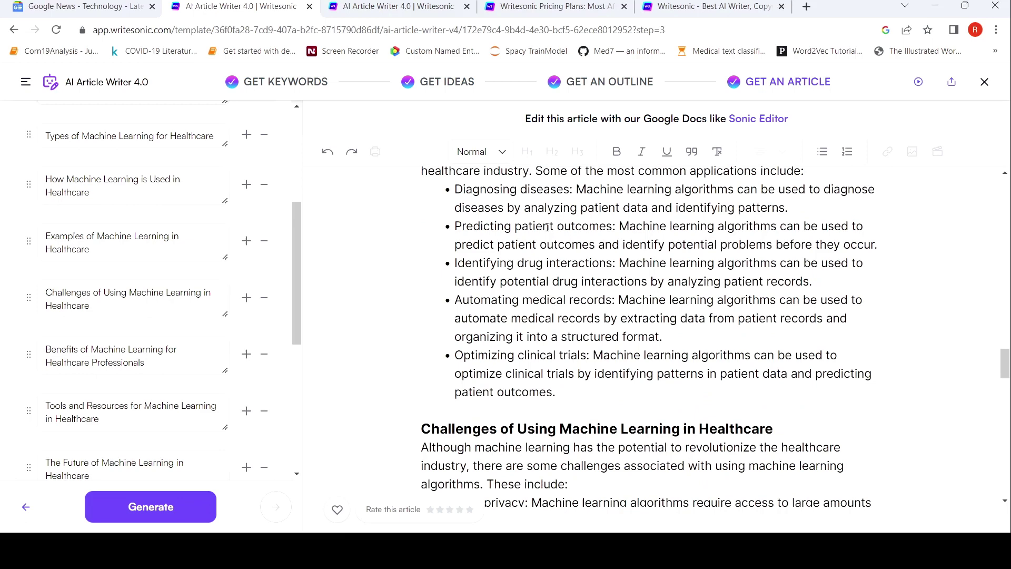
scroll(592, 393, "up", 3)
scroll(553, 340, "up", 3)
scroll(520, 294, "up", 2)
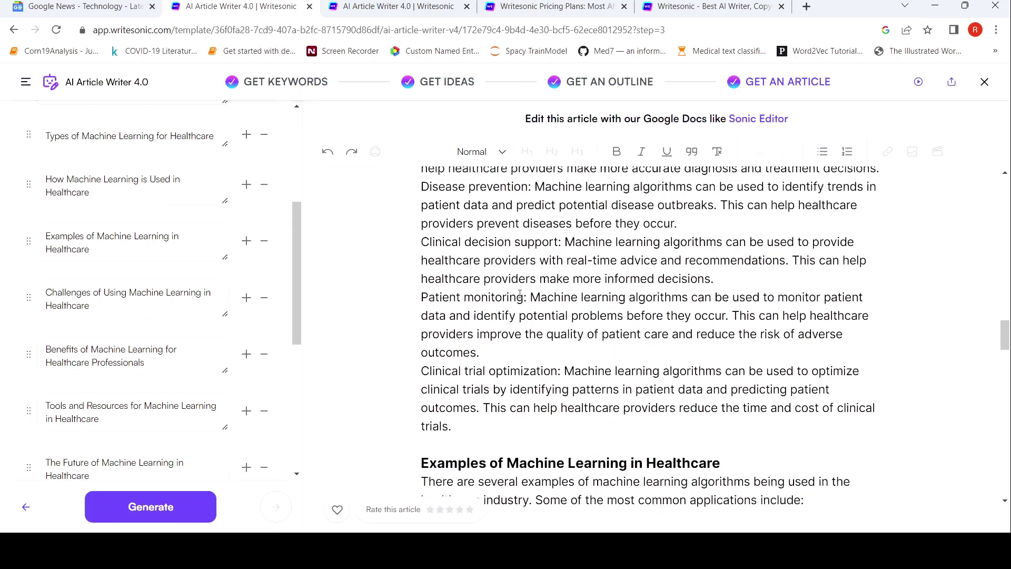
scroll(614, 316, "down", 3)
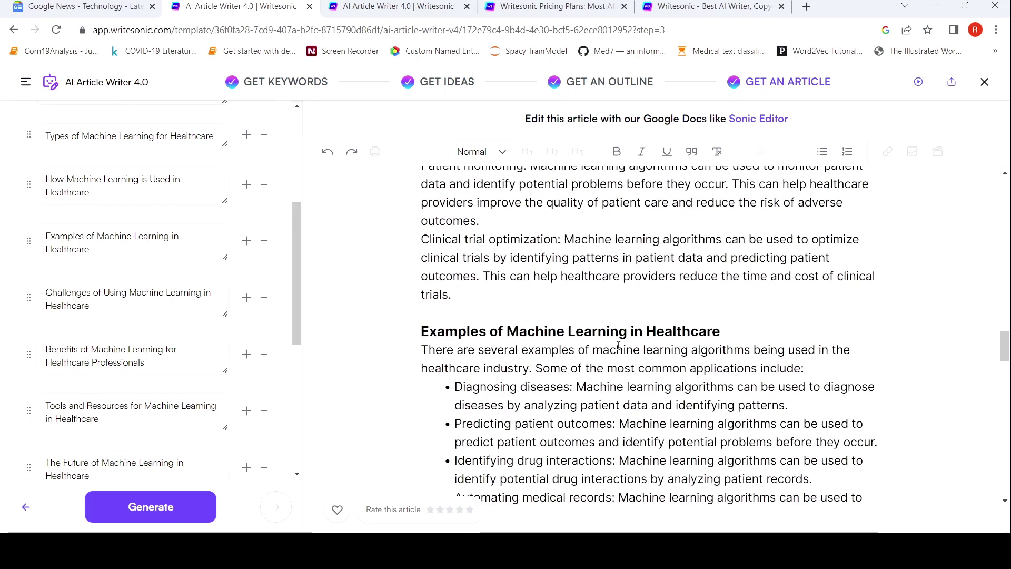
scroll(624, 392, "down", 3)
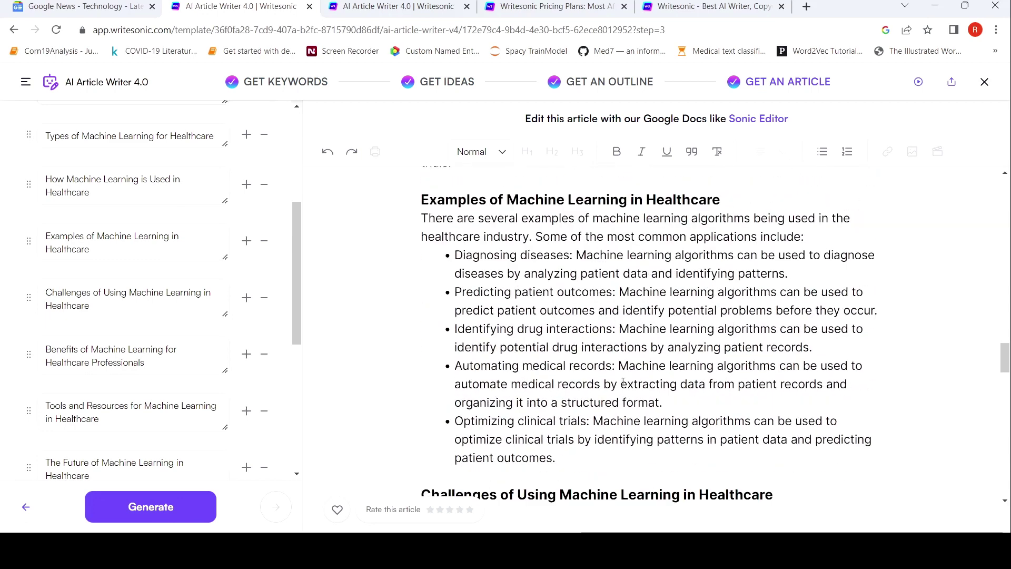
scroll(614, 396, "down", 3)
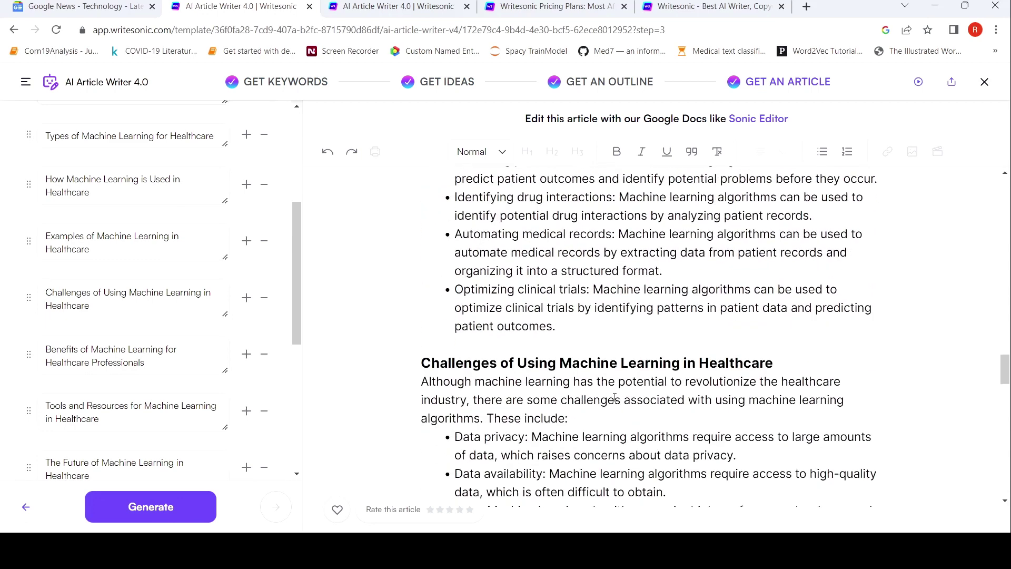
scroll(614, 398, "down", 3)
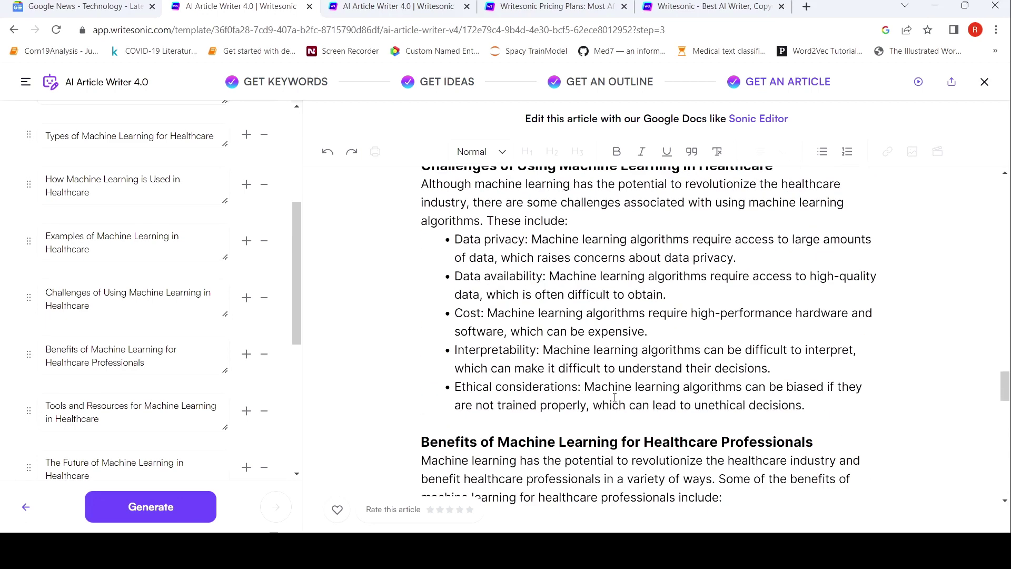
scroll(614, 397, "down", 5)
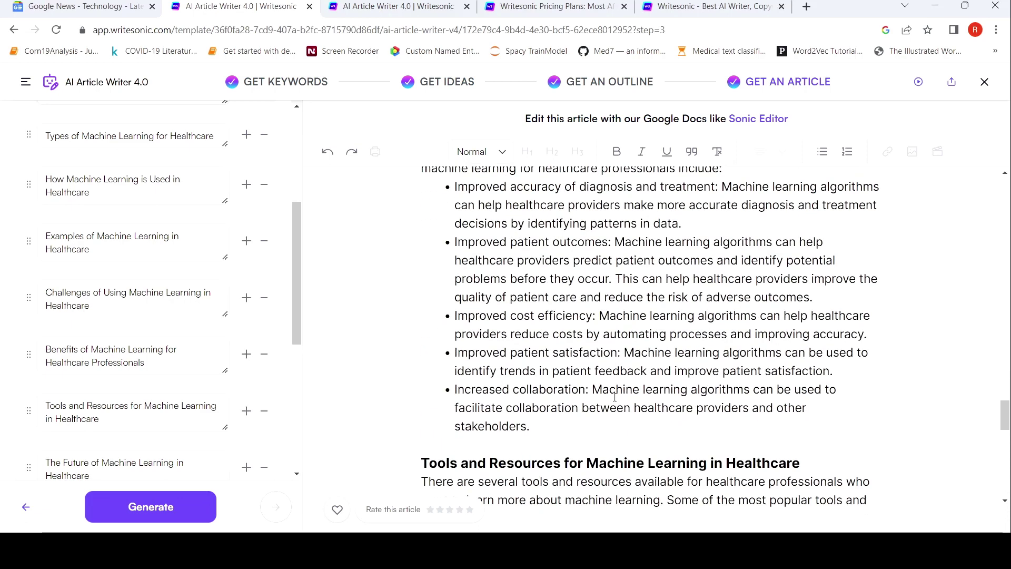
left_click(758, 119)
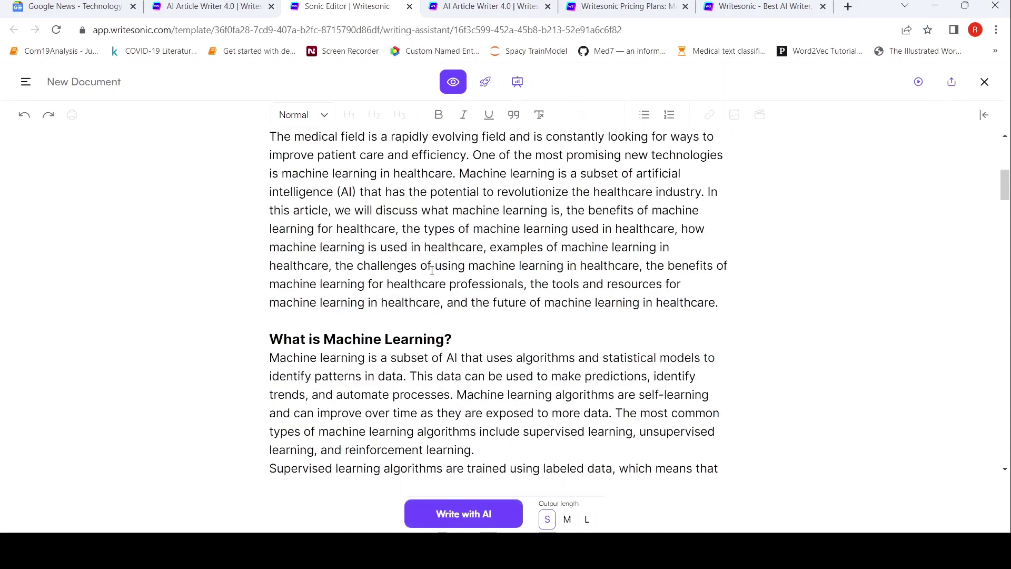
scroll(432, 270, "down", 4)
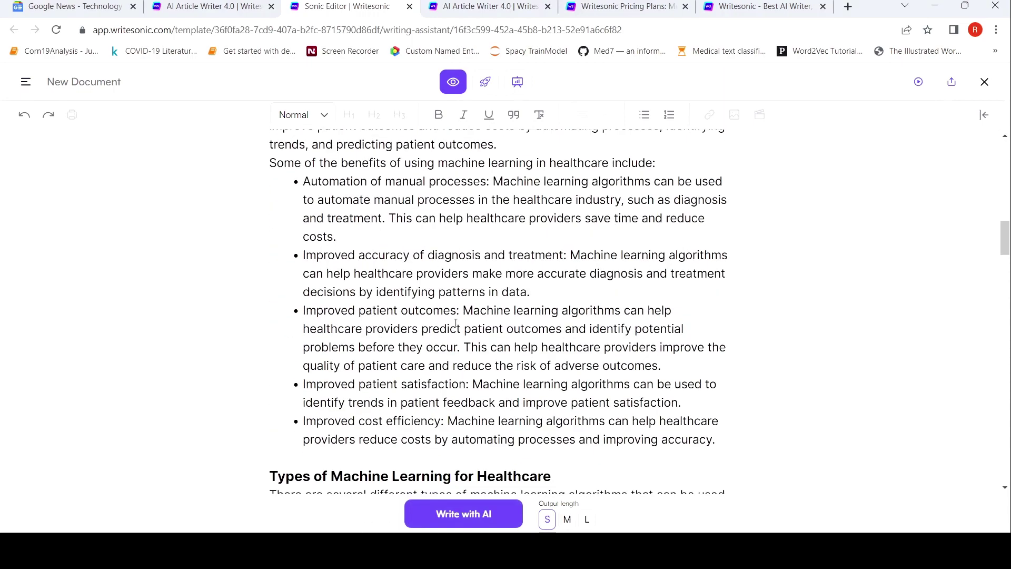
left_click(209, 7)
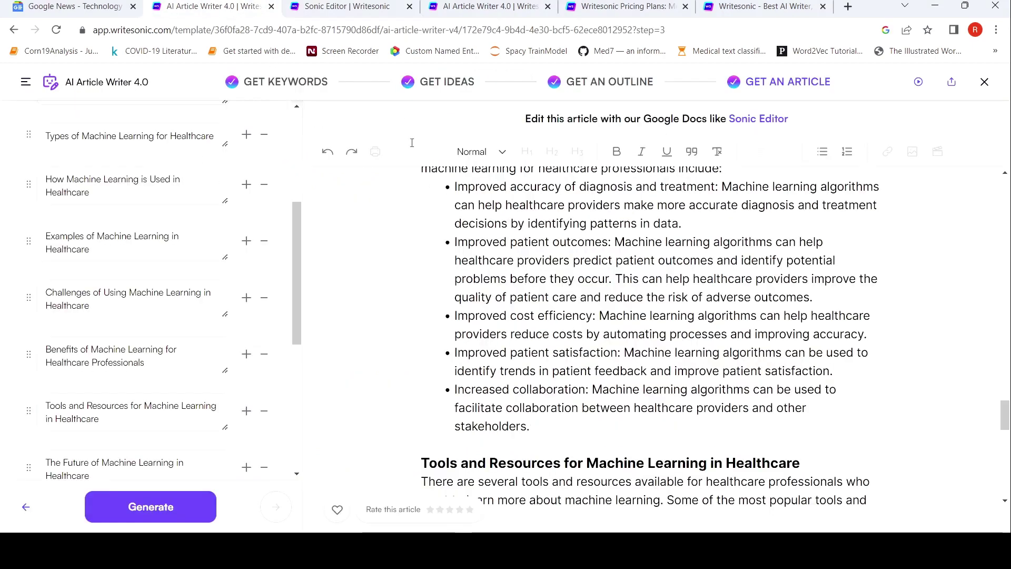
left_click(348, 6)
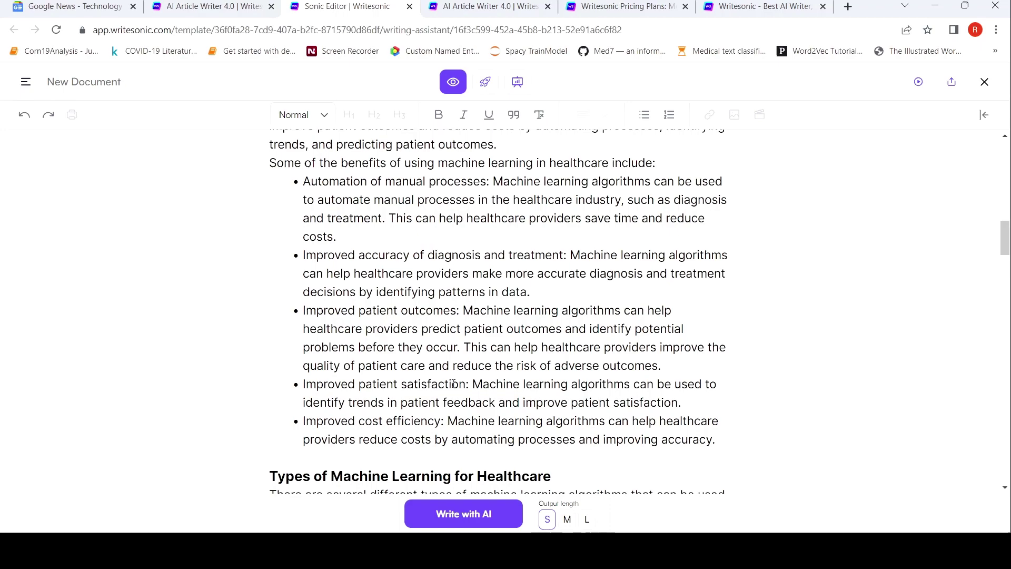
scroll(454, 384, "down", 3)
scroll(455, 385, "down", 3)
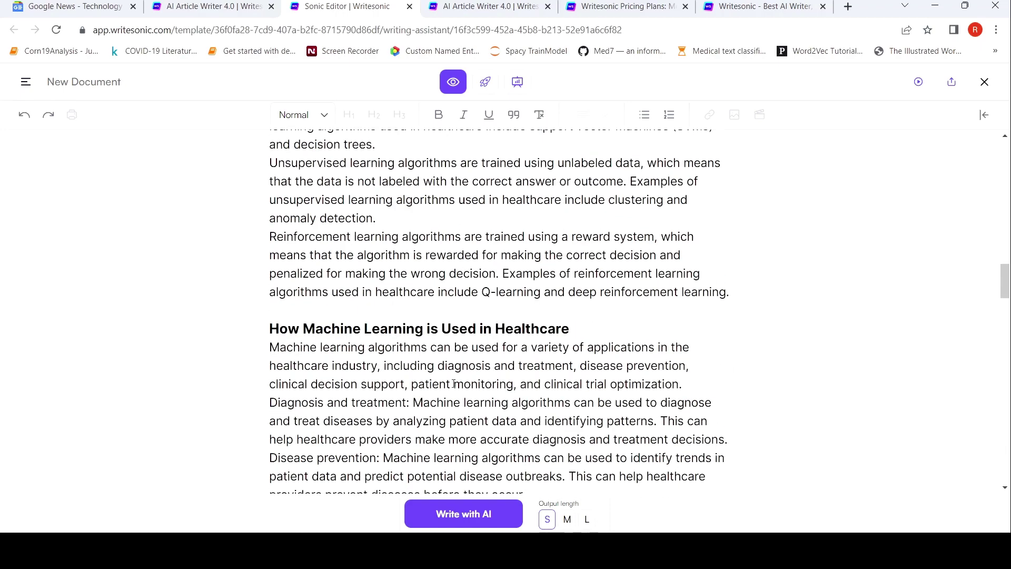
scroll(542, 370, "up", 2)
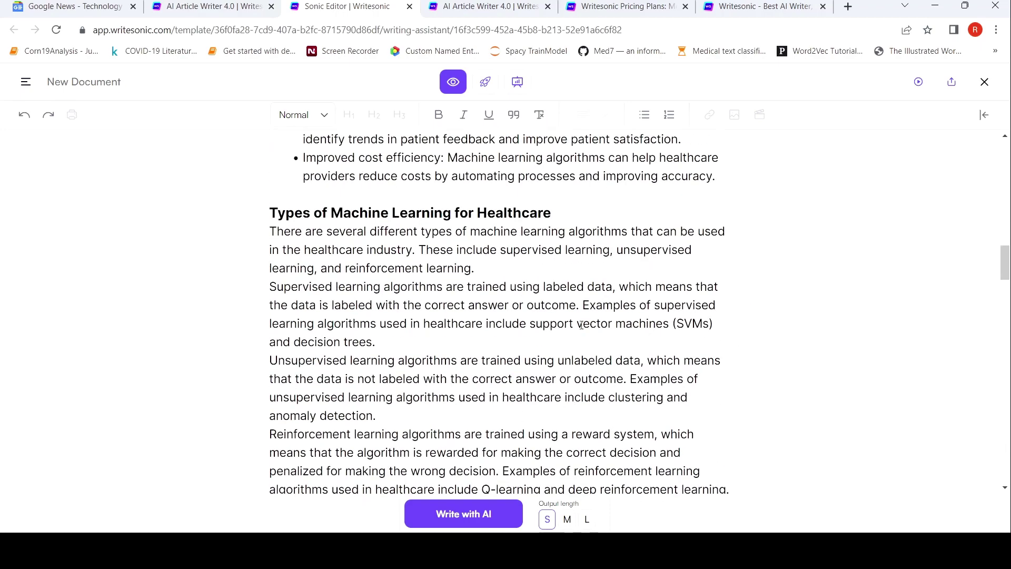
scroll(579, 325, "down", 5)
scroll(579, 325, "down", 4)
scroll(578, 324, "down", 3)
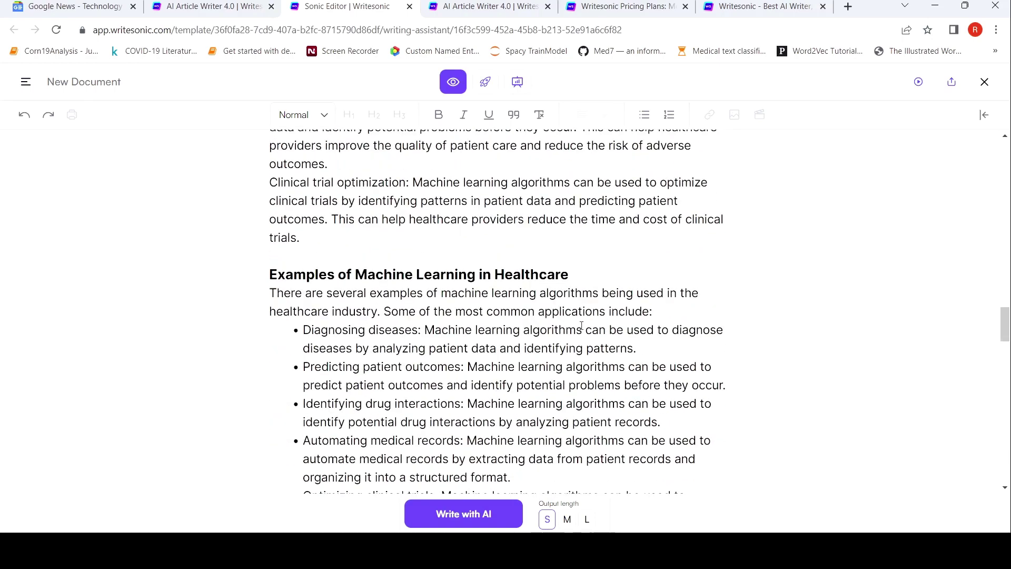
scroll(582, 324, "down", 3)
scroll(582, 324, "down", 4)
scroll(474, 379, "down", 2)
scroll(440, 391, "down", 2)
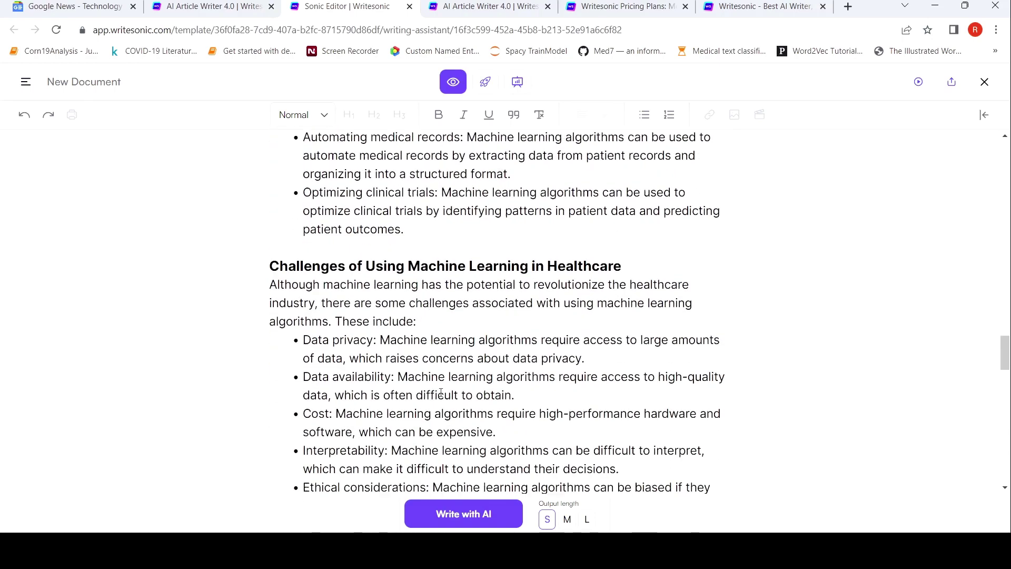
scroll(441, 391, "down", 1)
scroll(426, 379, "down", 4)
scroll(419, 373, "down", 4)
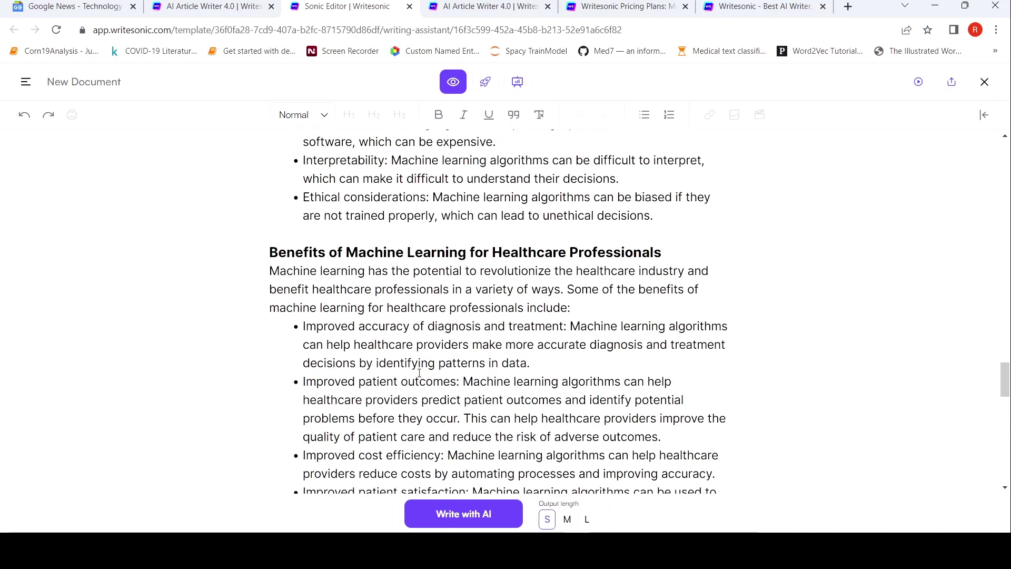
scroll(420, 374, "down", 4)
scroll(420, 372, "down", 3)
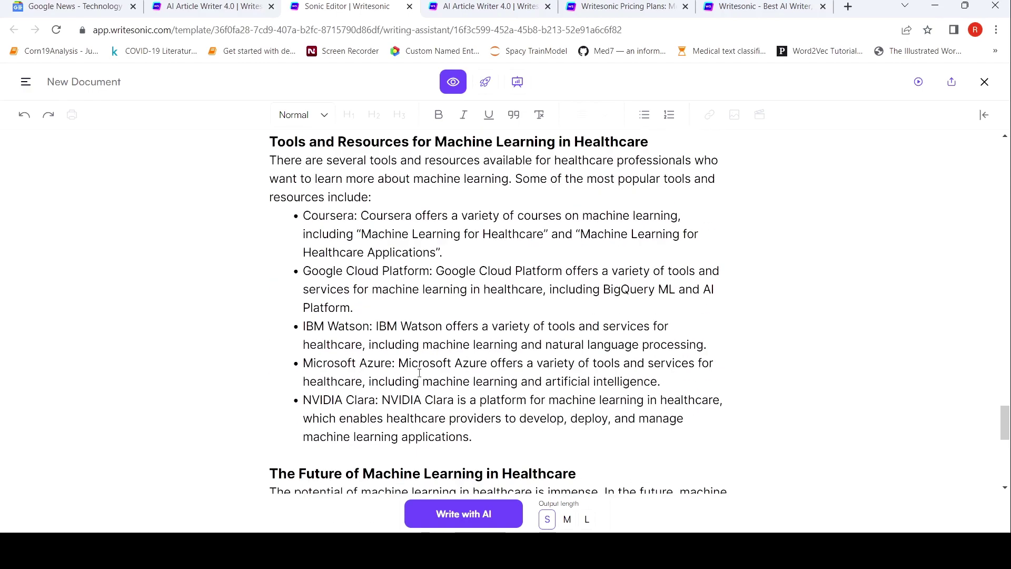
scroll(389, 318, "down", 5)
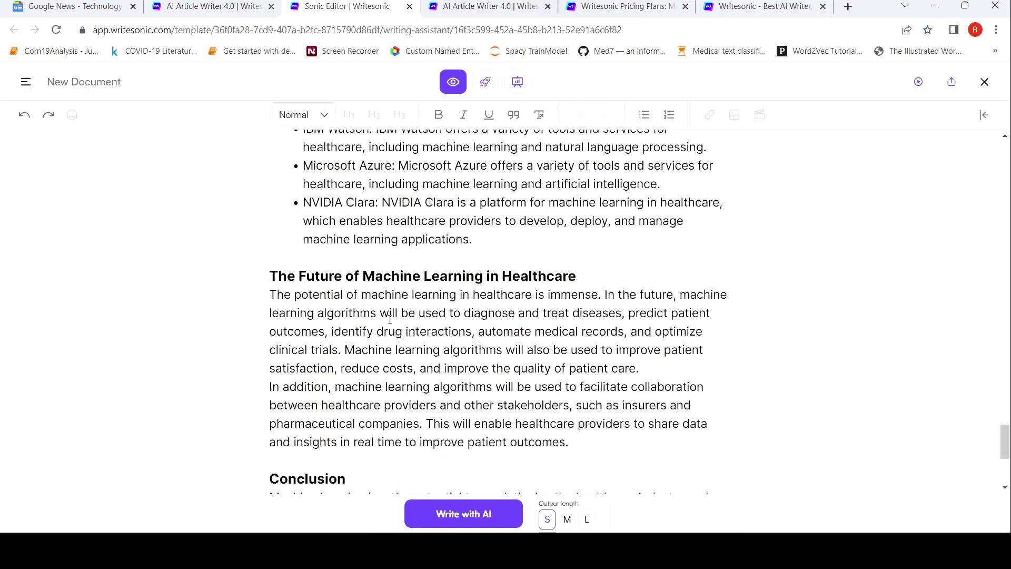
scroll(389, 318, "down", 6)
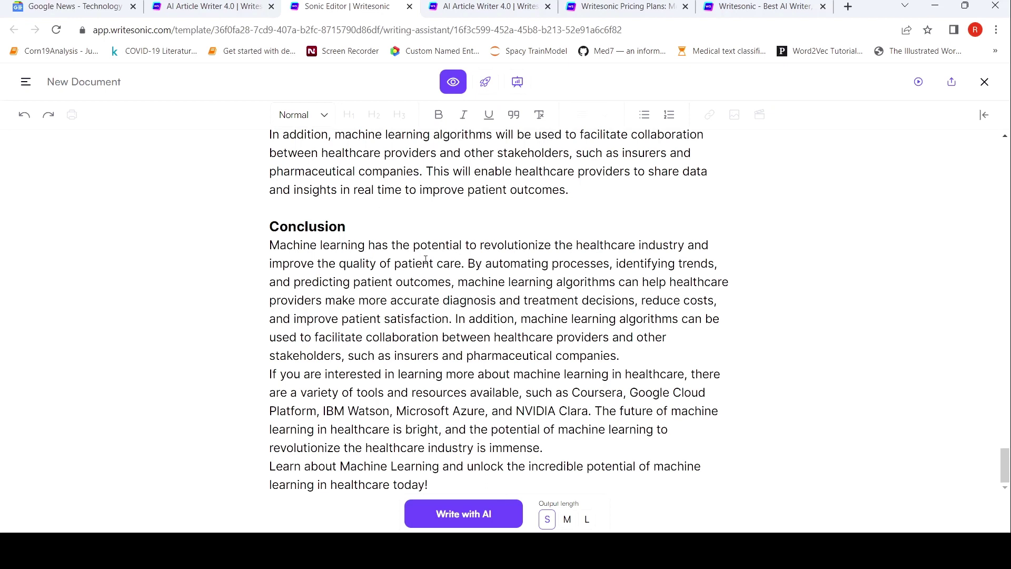
left_click(237, 10)
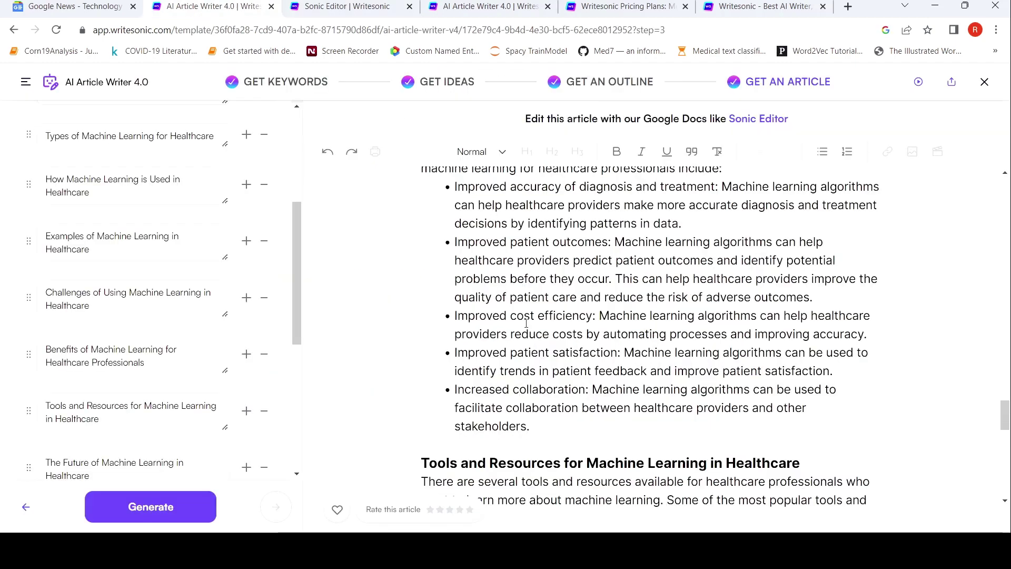
Step: Enable the article's public link in the share panel, then start the tutorial video
left_click(950, 83)
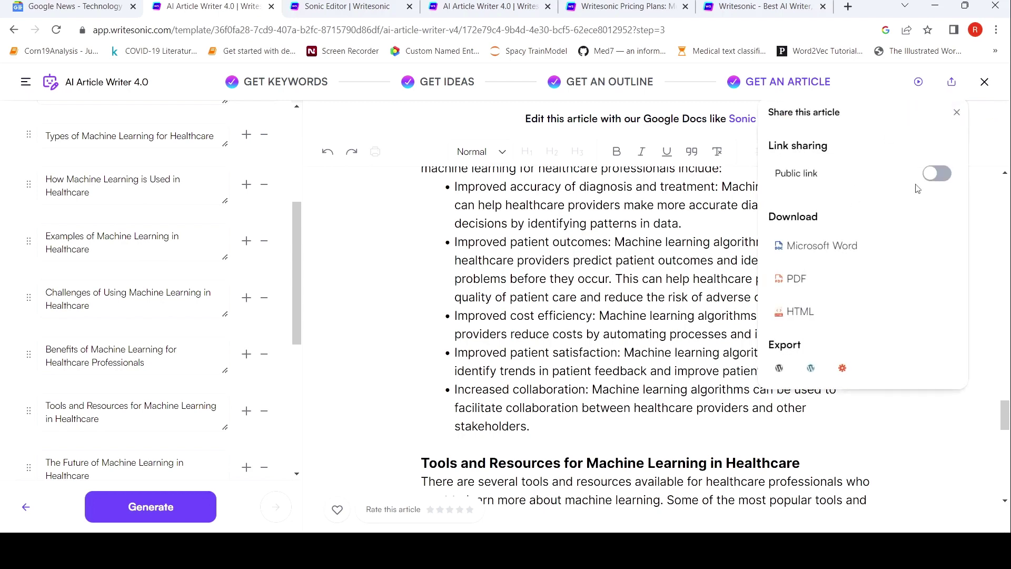
left_click(938, 176)
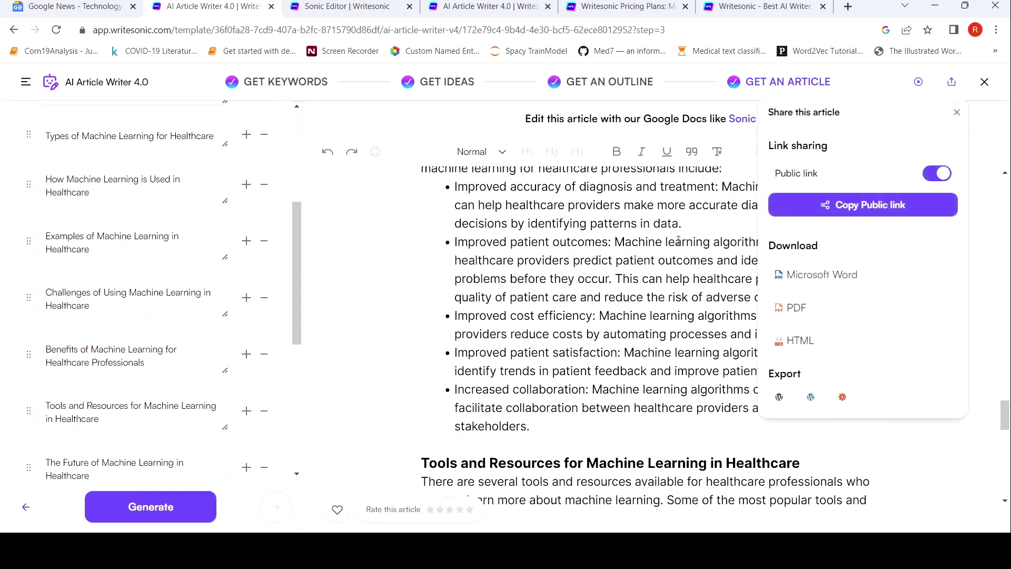
left_click(956, 113)
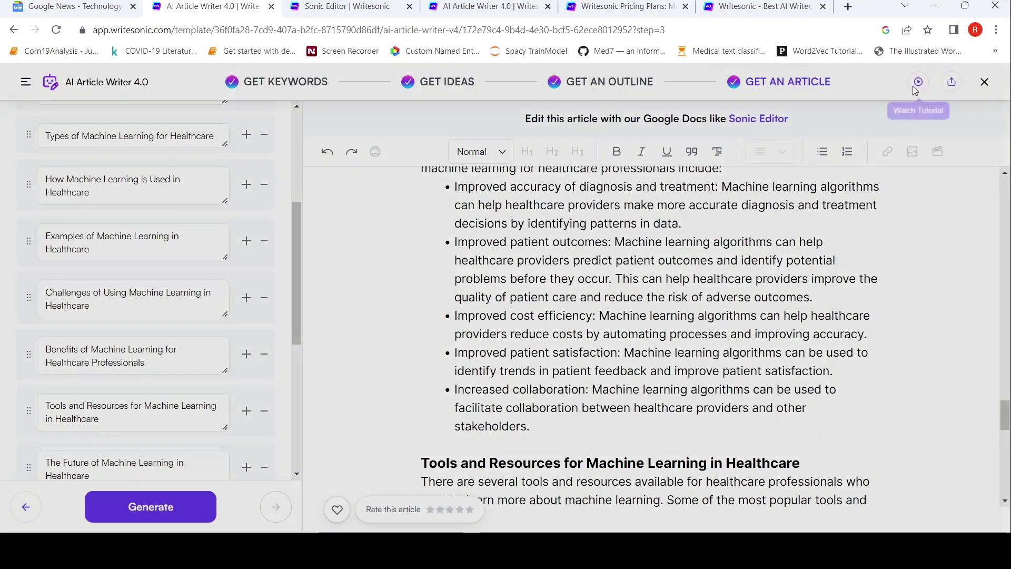
left_click(917, 82)
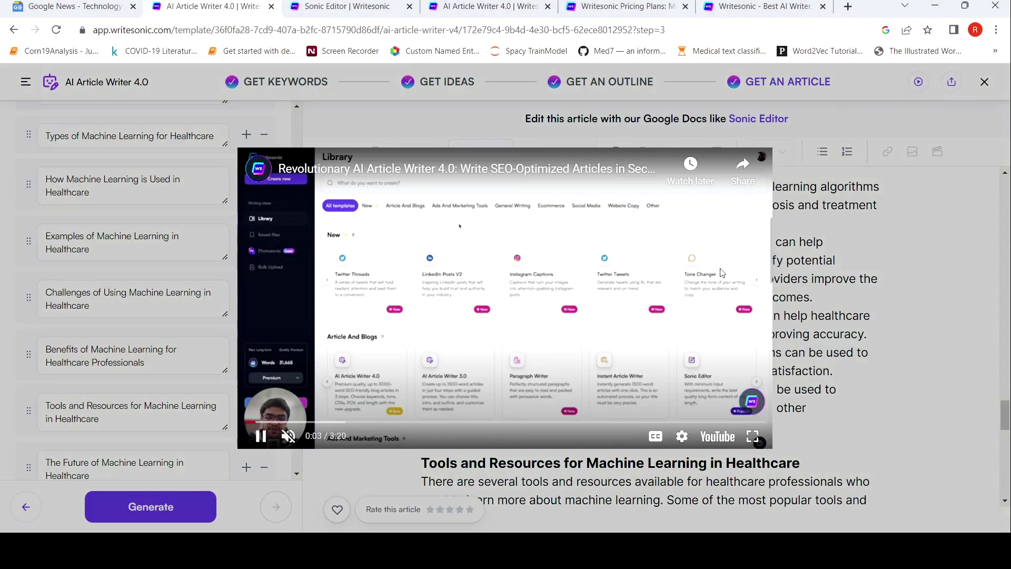
Step: Dismiss the AI Article Writer 4.0 YouTube tutorial popup with Escape
key("Escape")
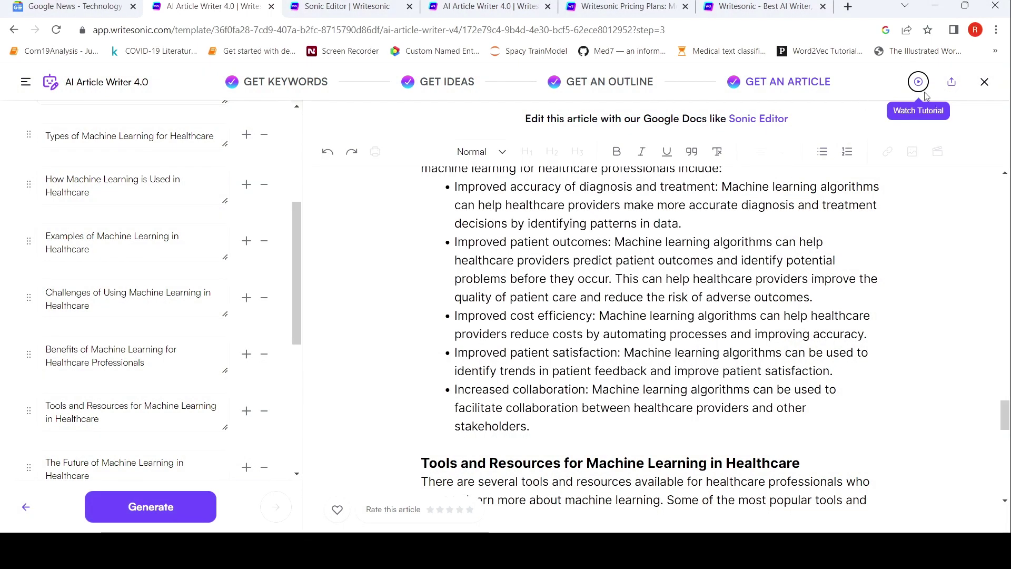
Step: Recheck the public link in the share panel, then view the Writesonic Pricing Plans tab
left_click(951, 82)
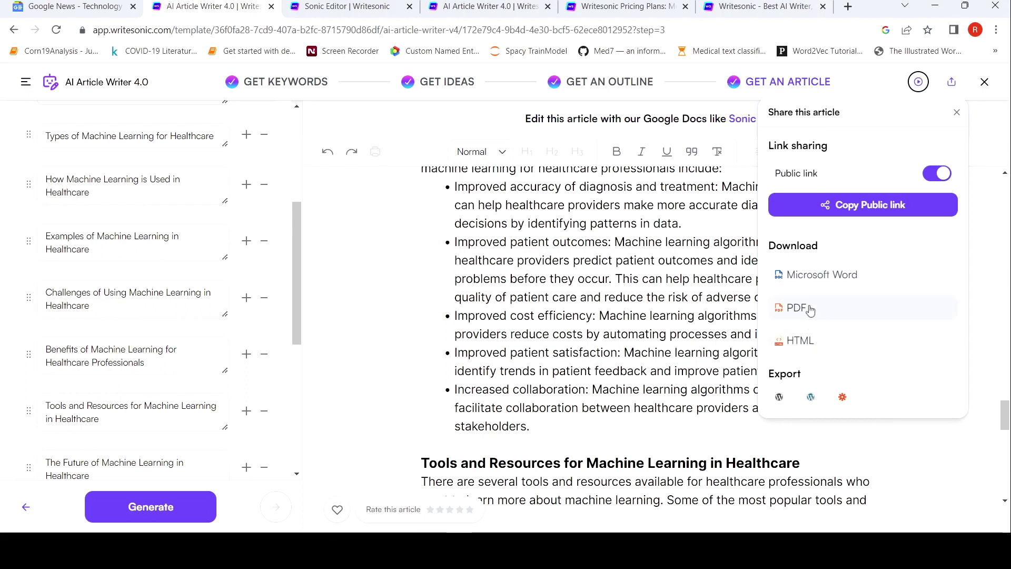
left_click(407, 211)
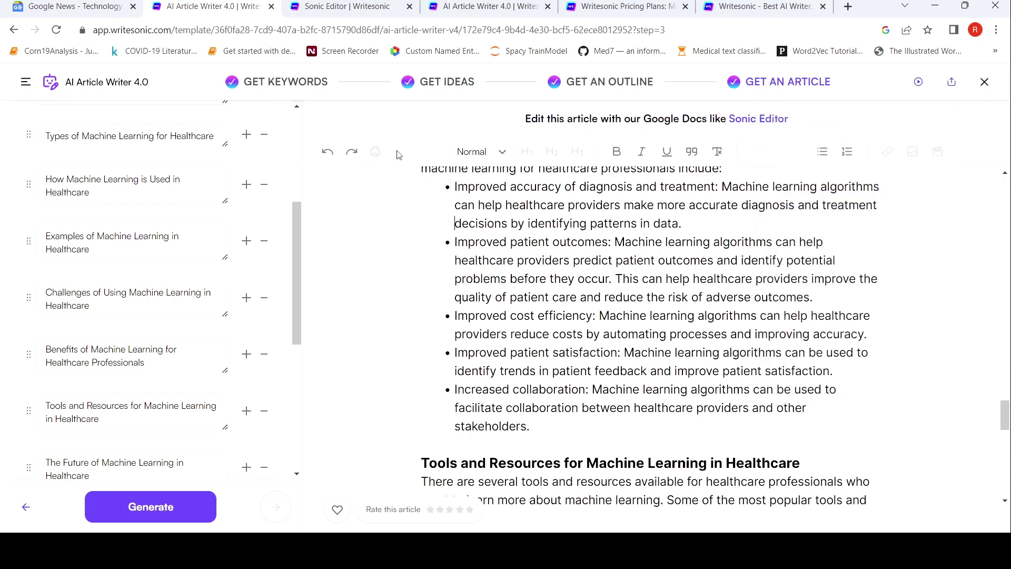
left_click(624, 6)
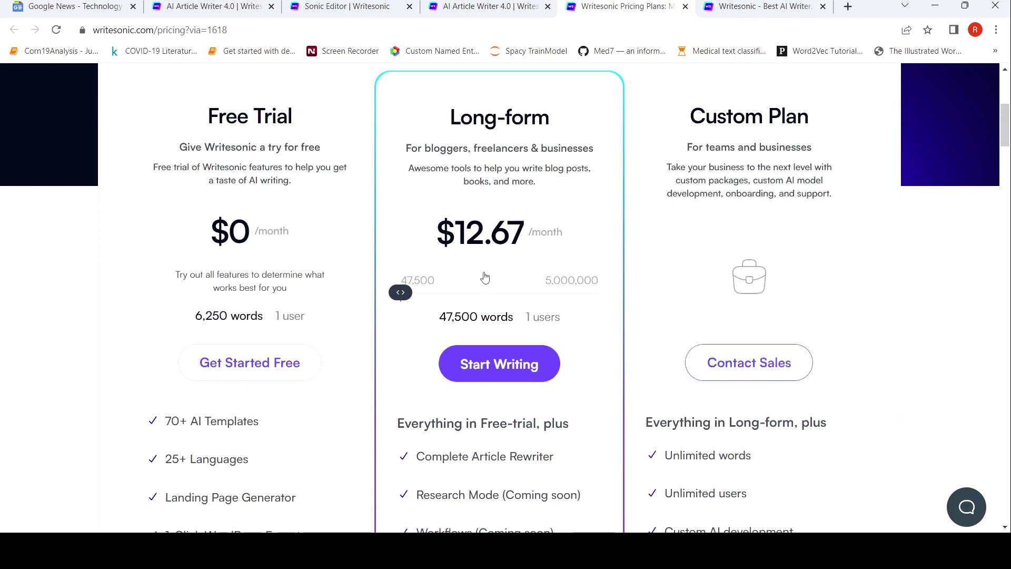
scroll(485, 276, "down", 1)
scroll(485, 276, "down", 2)
scroll(485, 277, "down", 2)
scroll(485, 277, "down", 1)
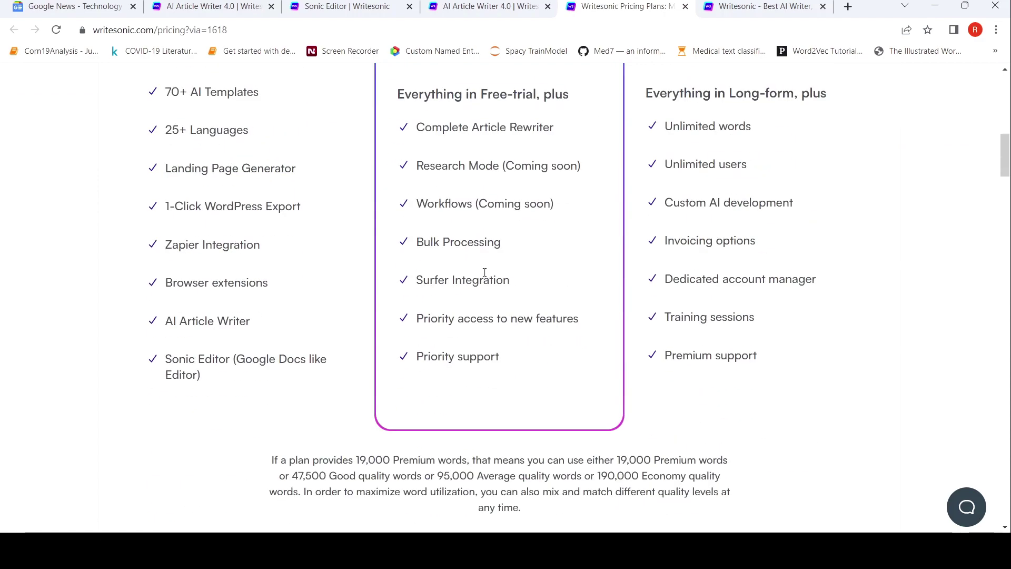
Step: Go from the pricing feature lists back to the AI Article Writer 4.0 tab
left_click(222, 7)
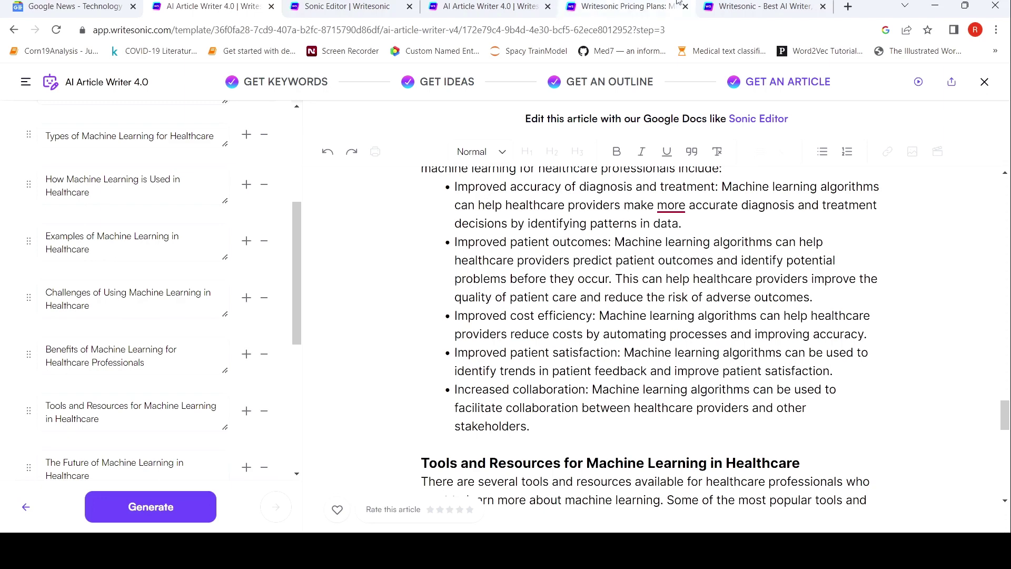
Step: Bring up the Sonic Editor tab showing the article's Conclusion and call-to-action
left_click(347, 6)
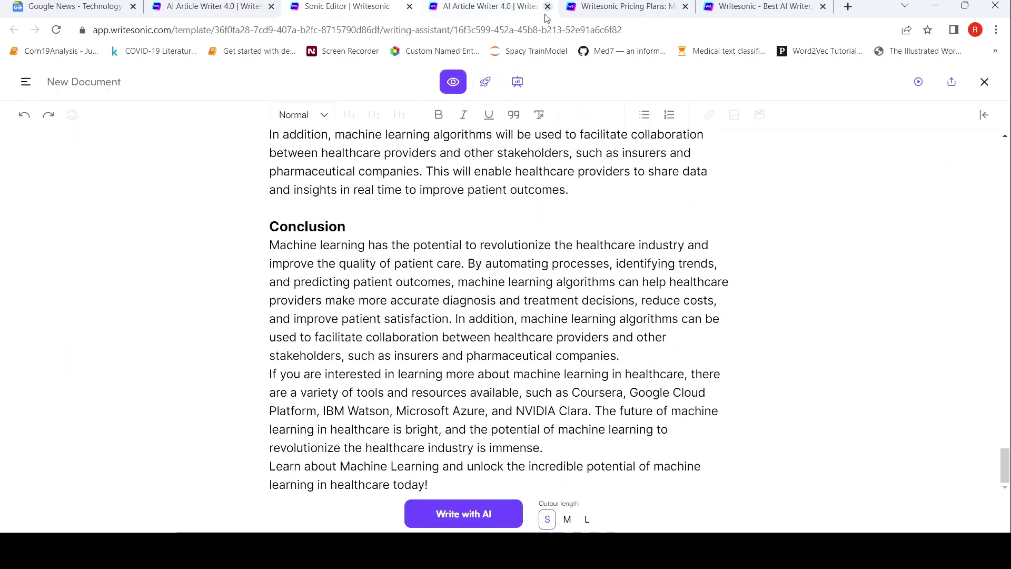